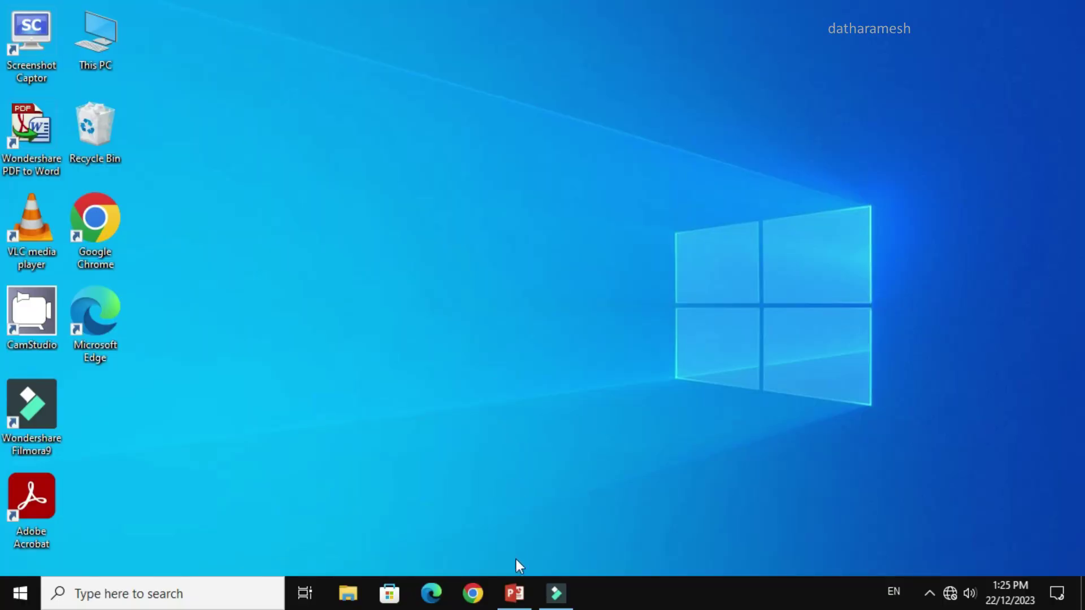
Launch PowerPoint from its taskbar icon to get a new blank presentation
{"action": "left_click", "coordinate": [514, 592]}
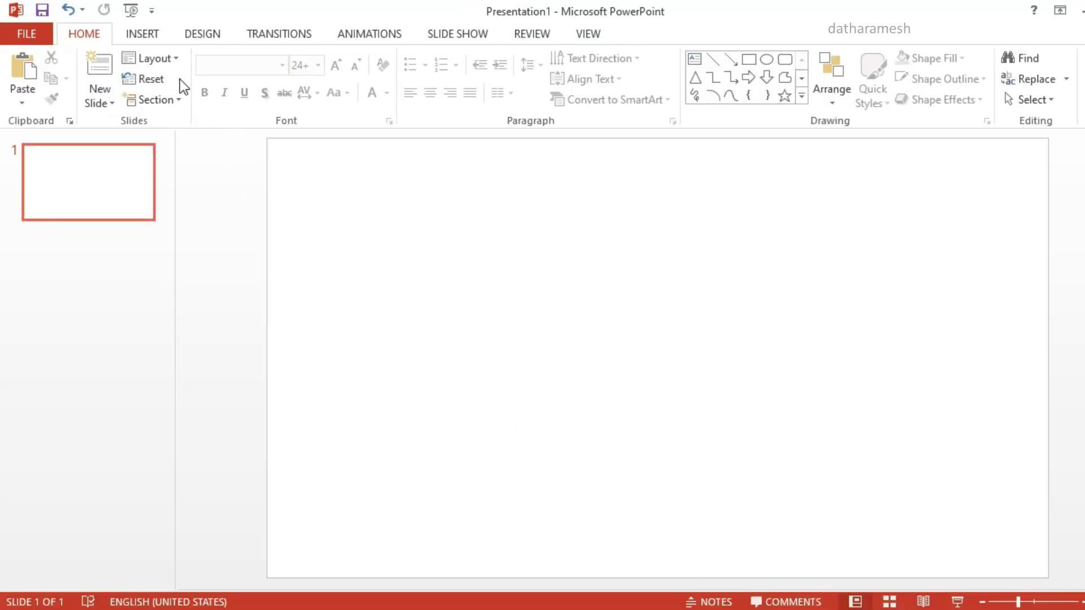
Insert the Forest image from the Pictures folder onto slide 1
{"action": "left_click", "coordinate": [151, 42]}
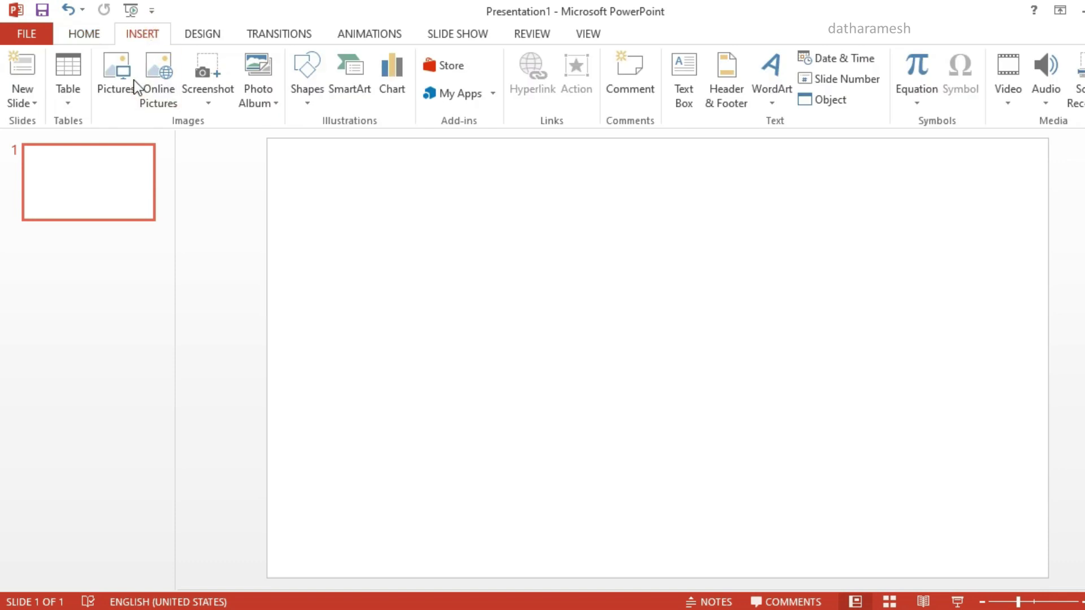
{"action": "left_click", "coordinate": [120, 94]}
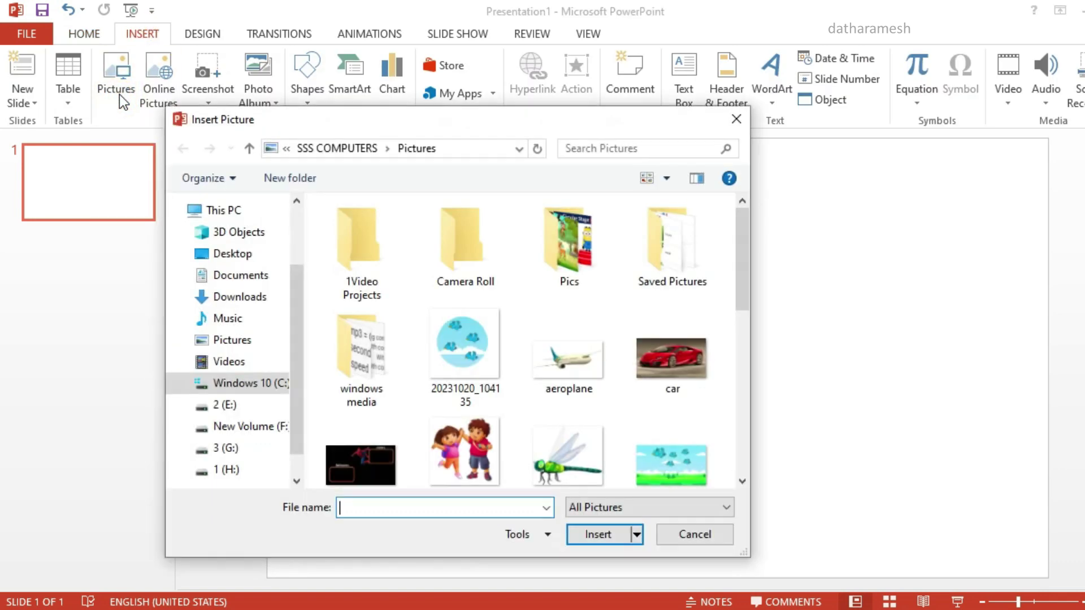
{"action": "left_click_drag", "start_coordinate": [742, 263], "coordinate": [741, 341]}
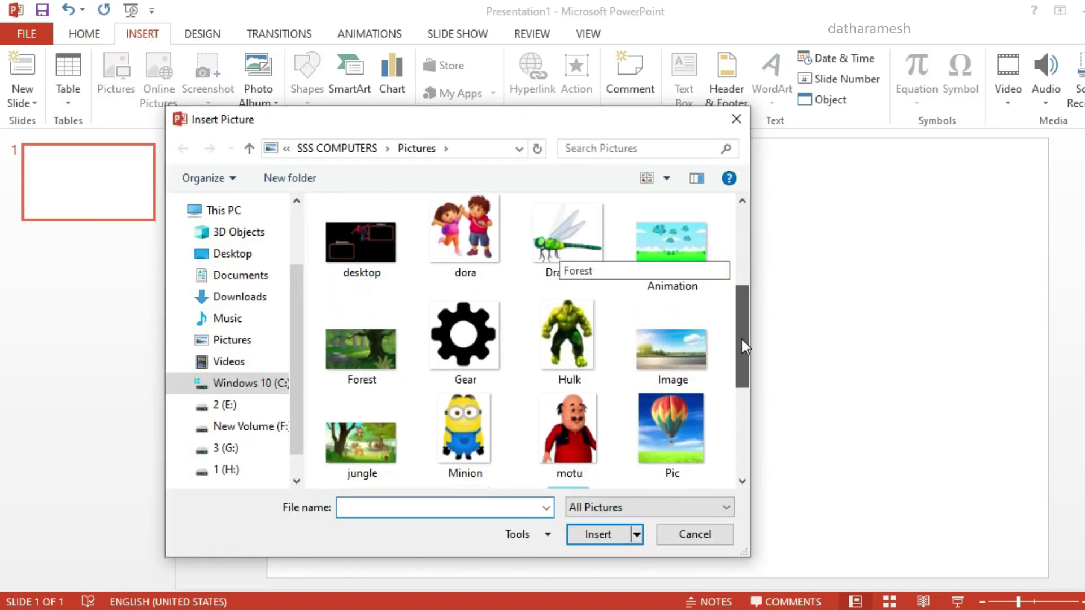
{"action": "left_click", "coordinate": [365, 361]}
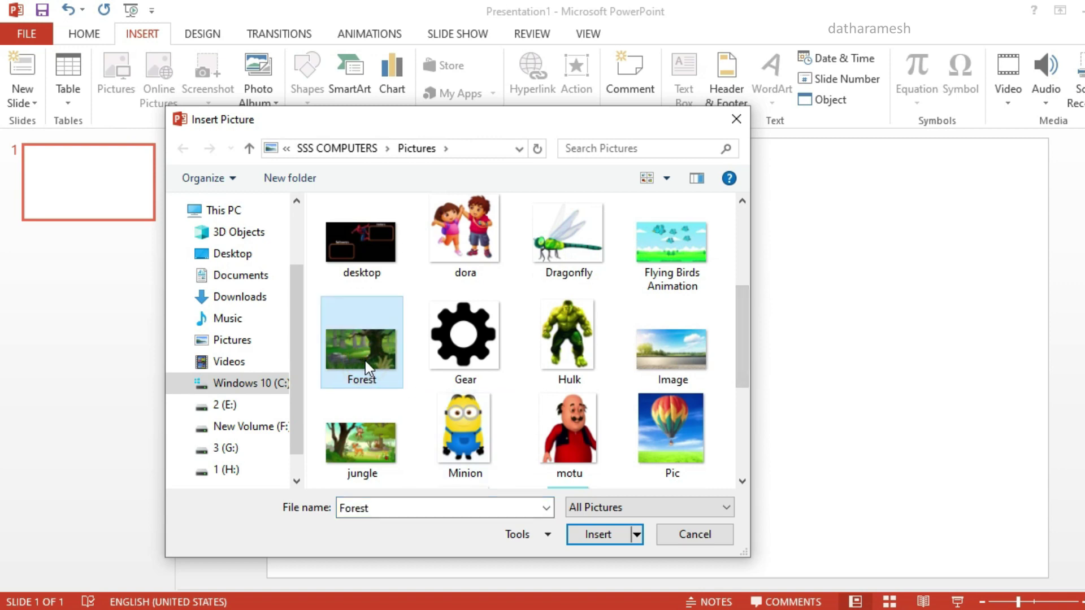
{"action": "left_click", "coordinate": [607, 533]}
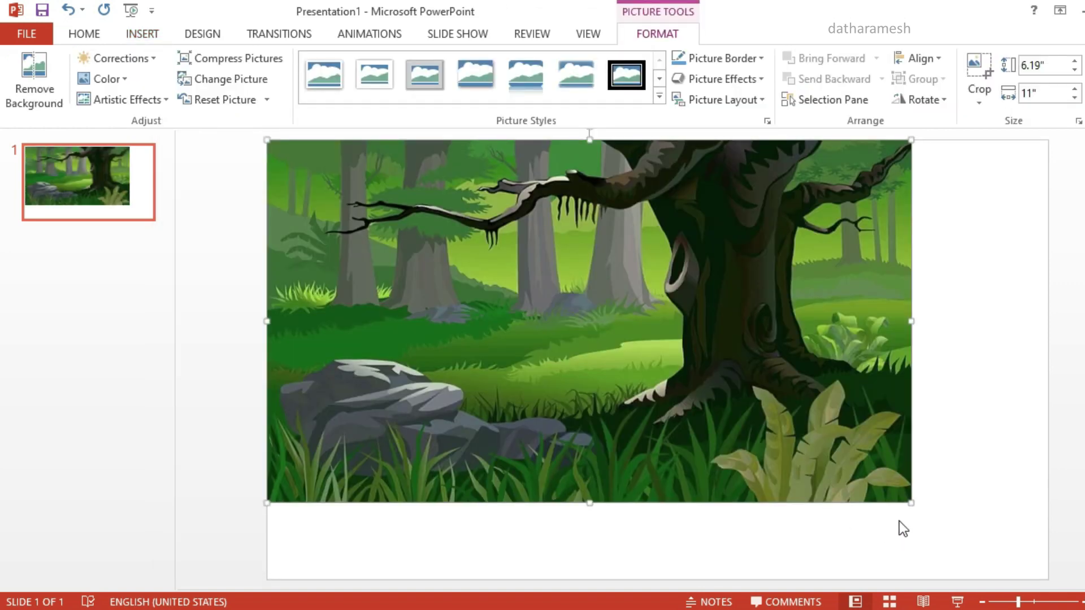
Stretch the Forest picture to cover the slide, then duplicate it and align the copy over the original
{"action": "left_click_drag", "start_coordinate": [907, 504], "coordinate": [1046, 573]}
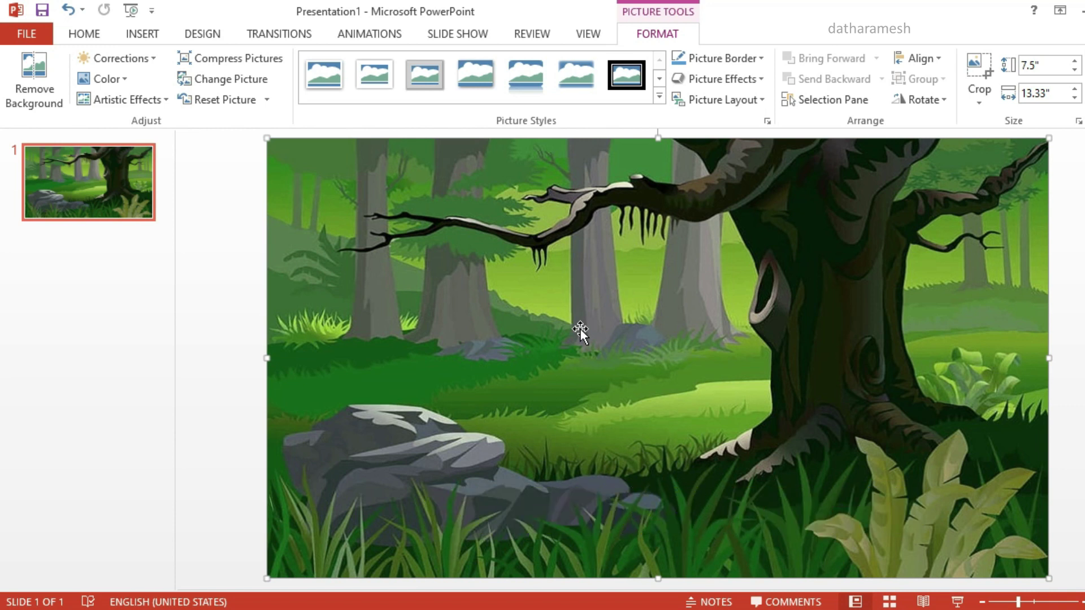
{"action": "key", "text": "ctrl+d"}
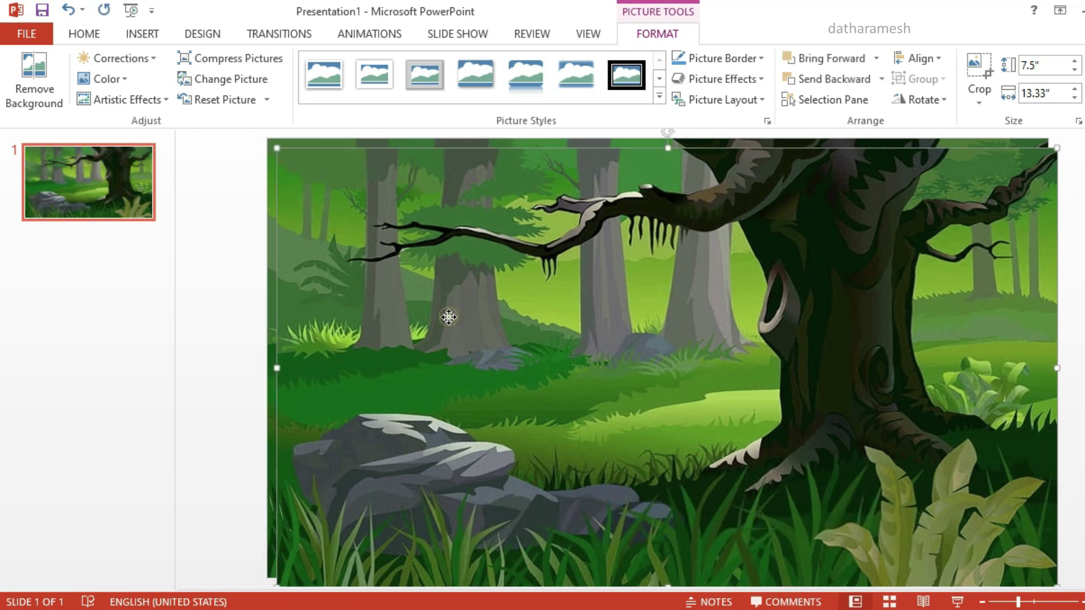
{"action": "mouse_move", "coordinate": [449, 316]}
{"action": "left_mouse_down"}
{"action": "mouse_move", "coordinate": [464, 303]}
{"action": "mouse_move", "coordinate": [432, 302]}
{"action": "left_mouse_up"}
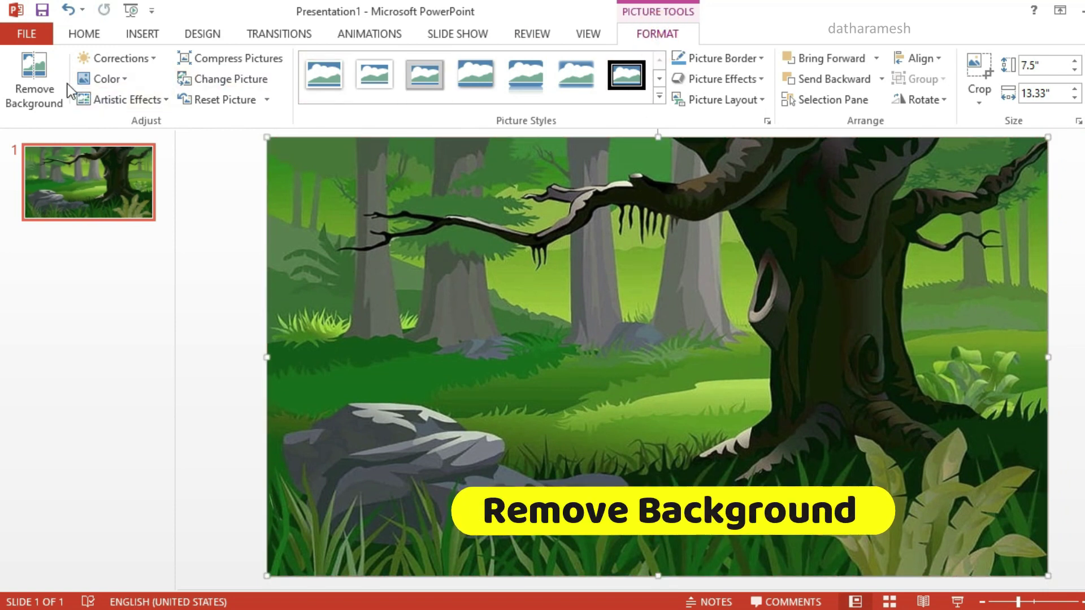
Remove the top copy's background, keeping only the grey rock and the grass beneath it
{"action": "left_click", "coordinate": [35, 84]}
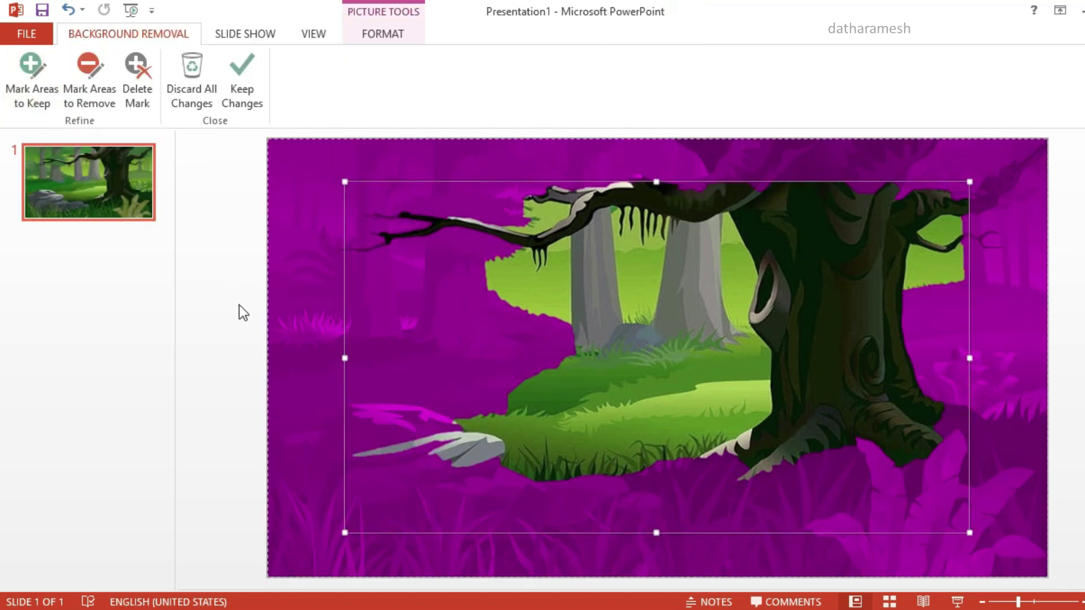
{"action": "mouse_move", "coordinate": [344, 356]}
{"action": "left_mouse_down"}
{"action": "mouse_move", "coordinate": [265, 362]}
{"action": "mouse_move", "coordinate": [272, 370]}
{"action": "left_mouse_up"}
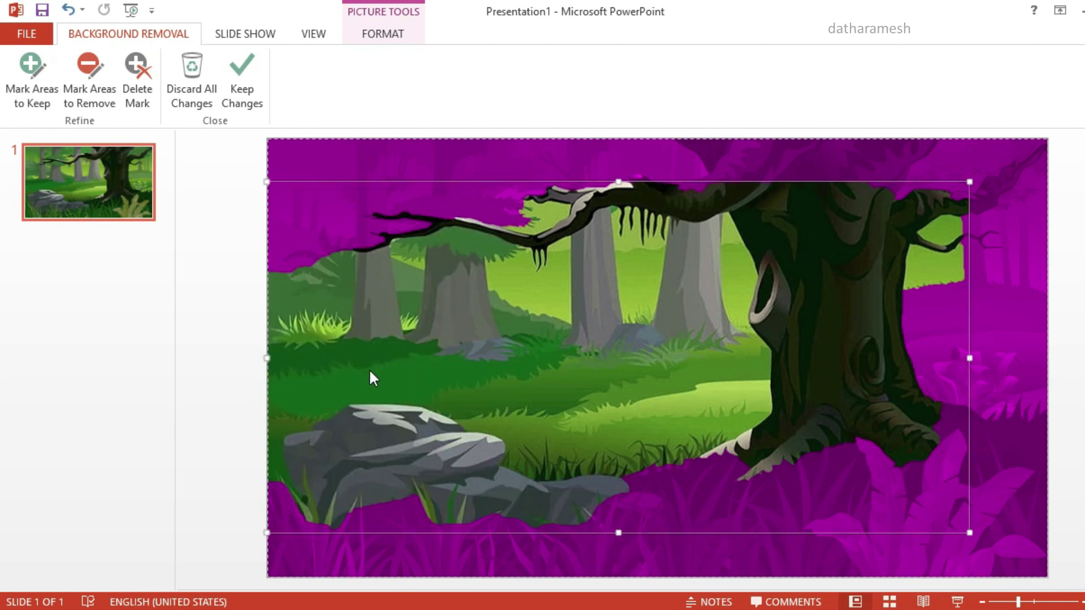
{"action": "left_click_drag", "start_coordinate": [970, 355], "coordinate": [640, 439]}
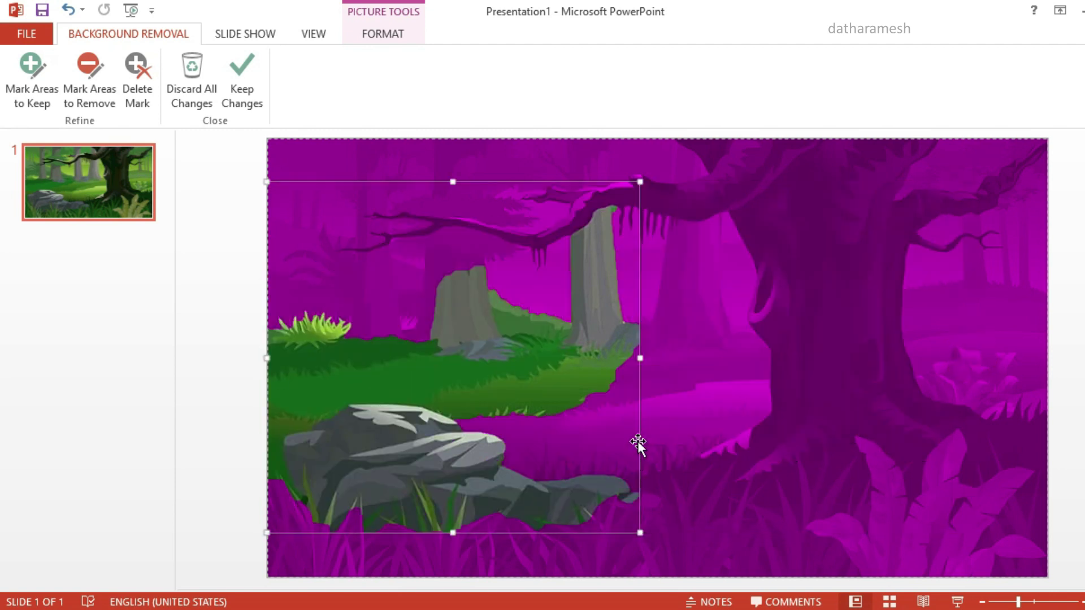
{"action": "left_click_drag", "start_coordinate": [450, 176], "coordinate": [462, 399]}
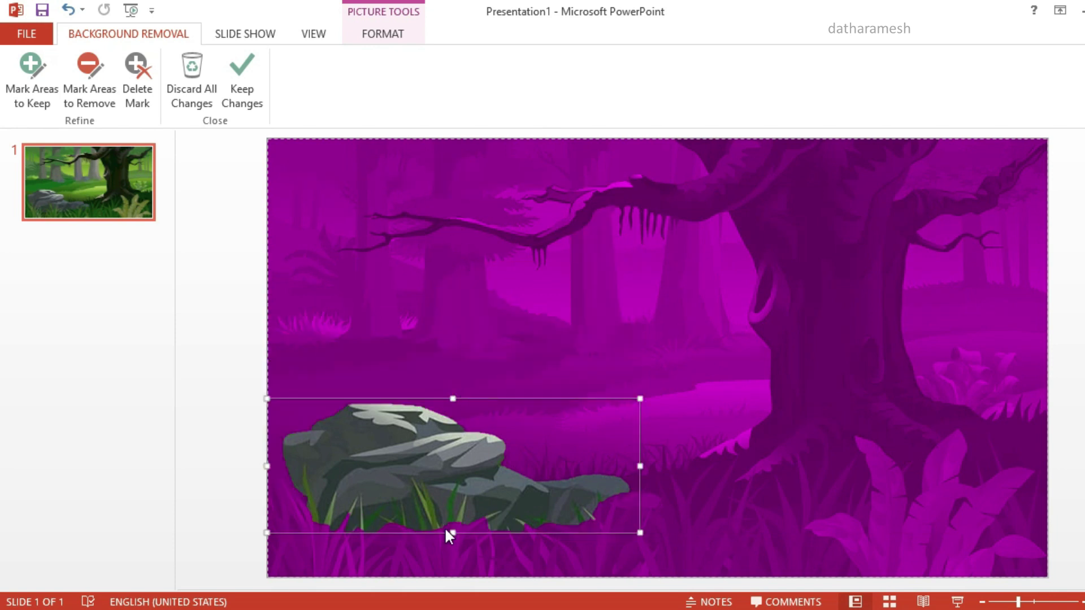
{"action": "left_click_drag", "start_coordinate": [452, 532], "coordinate": [461, 576]}
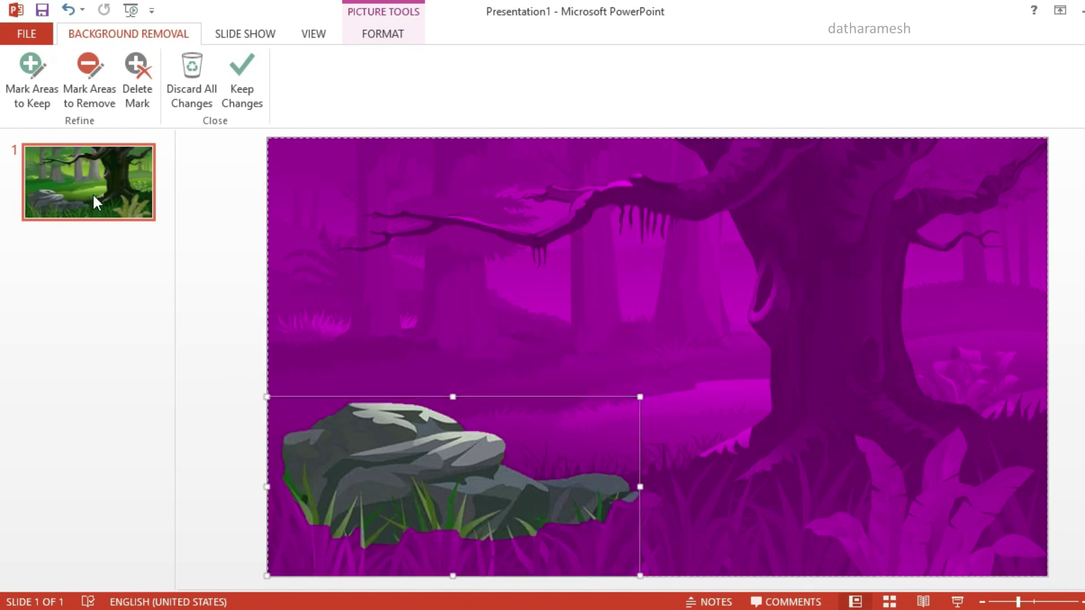
{"action": "left_click", "coordinate": [43, 90]}
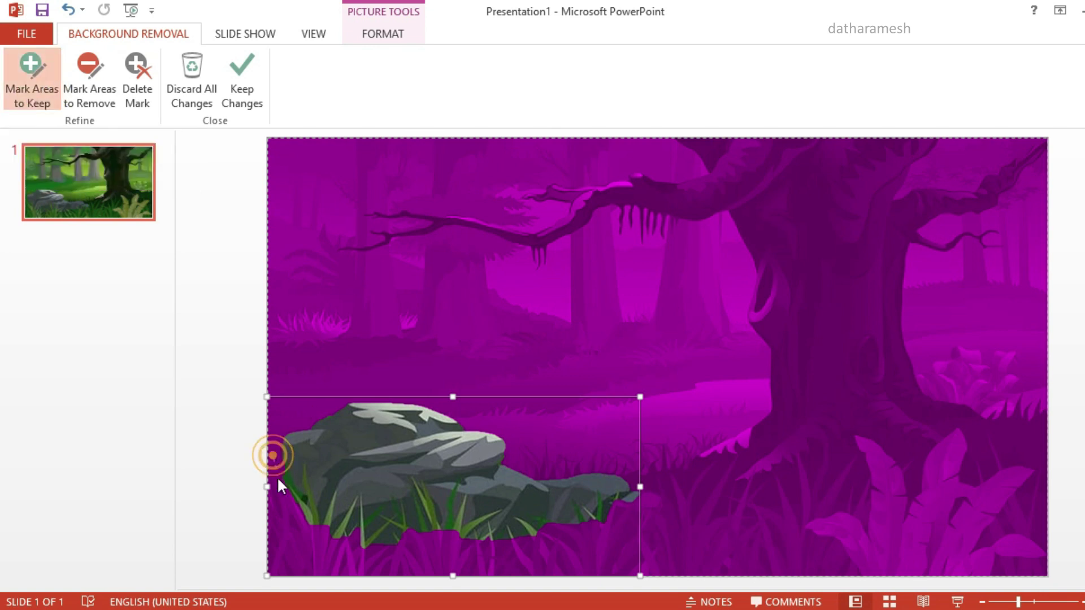
{"action": "left_click_drag", "start_coordinate": [325, 550], "coordinate": [610, 548]}
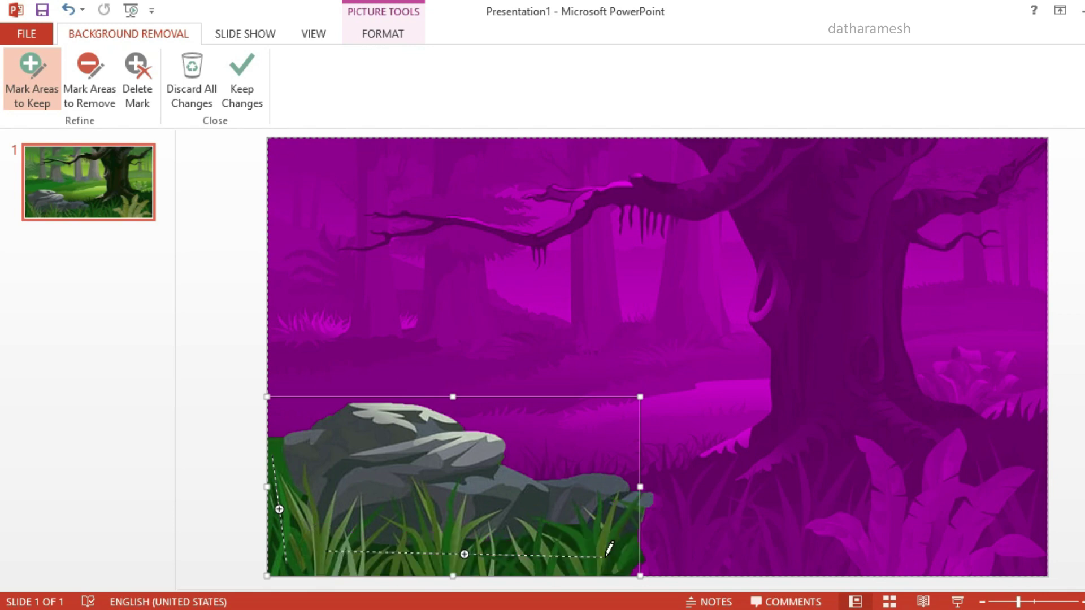
{"action": "left_click", "coordinate": [216, 395]}
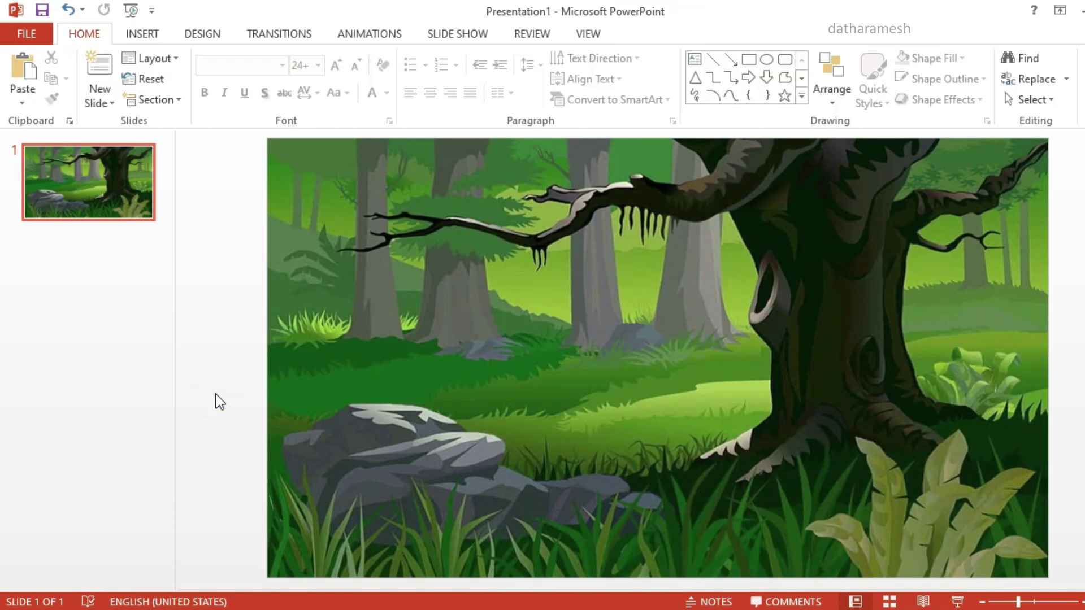
Crop the rock cut-out's top and right sides to a 3.07-inch-high strip around the rock
{"action": "left_click", "coordinate": [382, 448]}
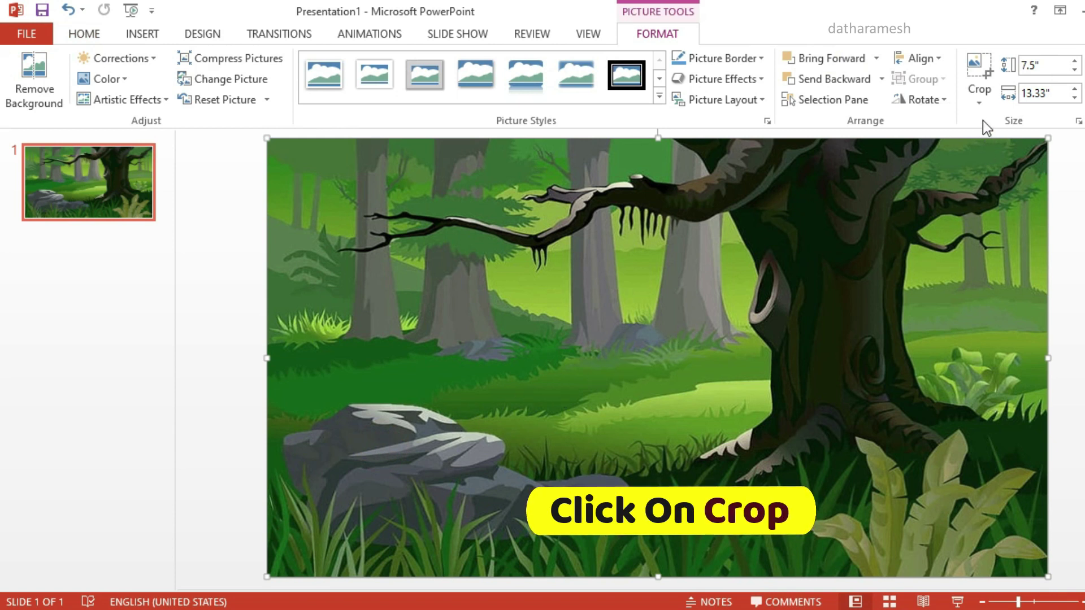
{"action": "left_click", "coordinate": [977, 71]}
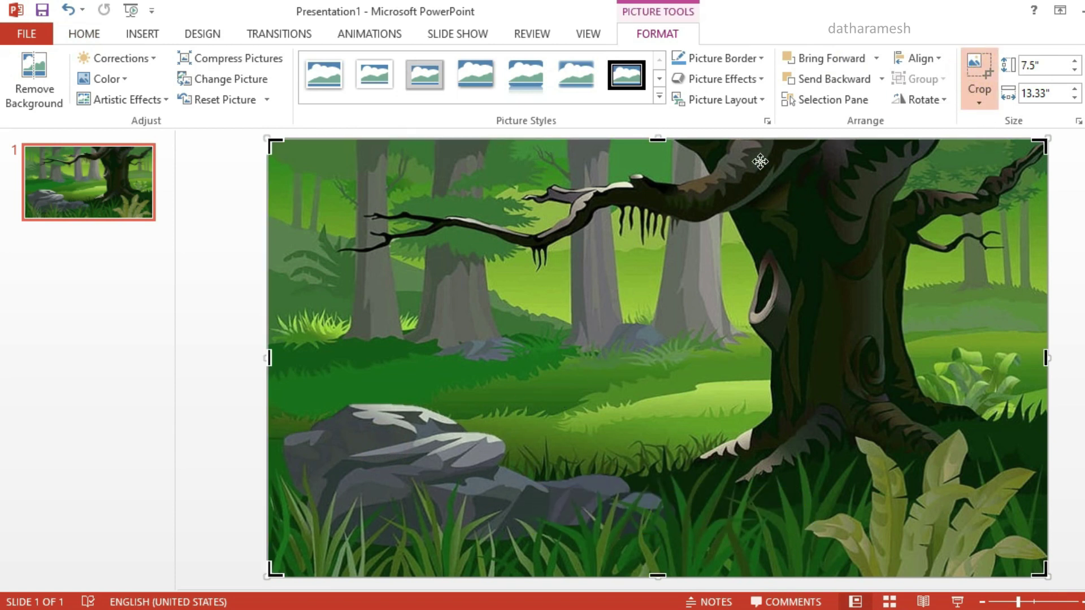
{"action": "left_click_drag", "start_coordinate": [658, 138], "coordinate": [648, 398]}
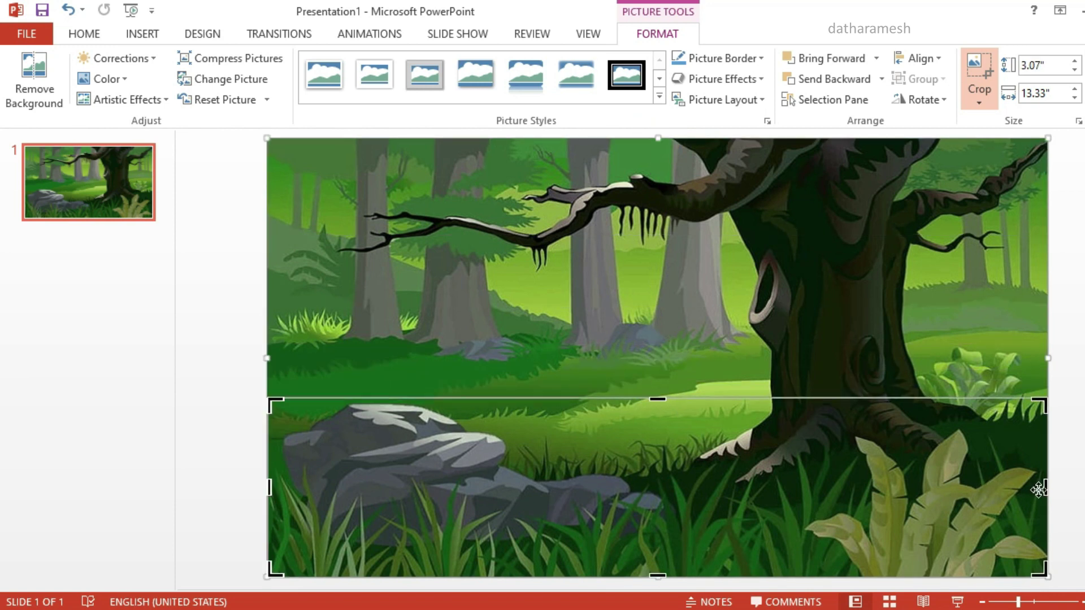
{"action": "left_click_drag", "start_coordinate": [1046, 489], "coordinate": [668, 486]}
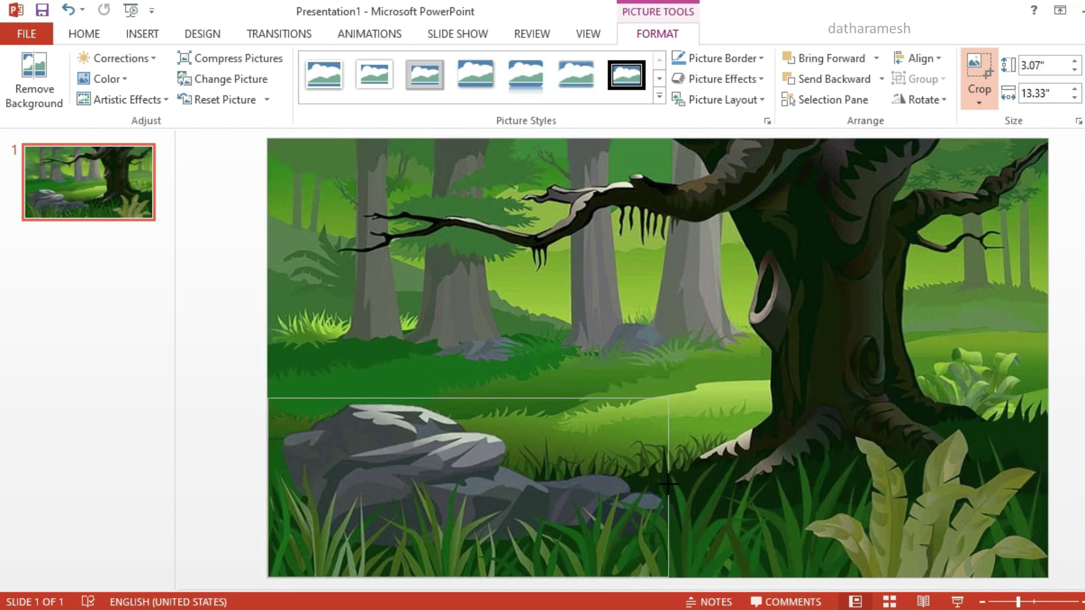
{"action": "left_click", "coordinate": [214, 363]}
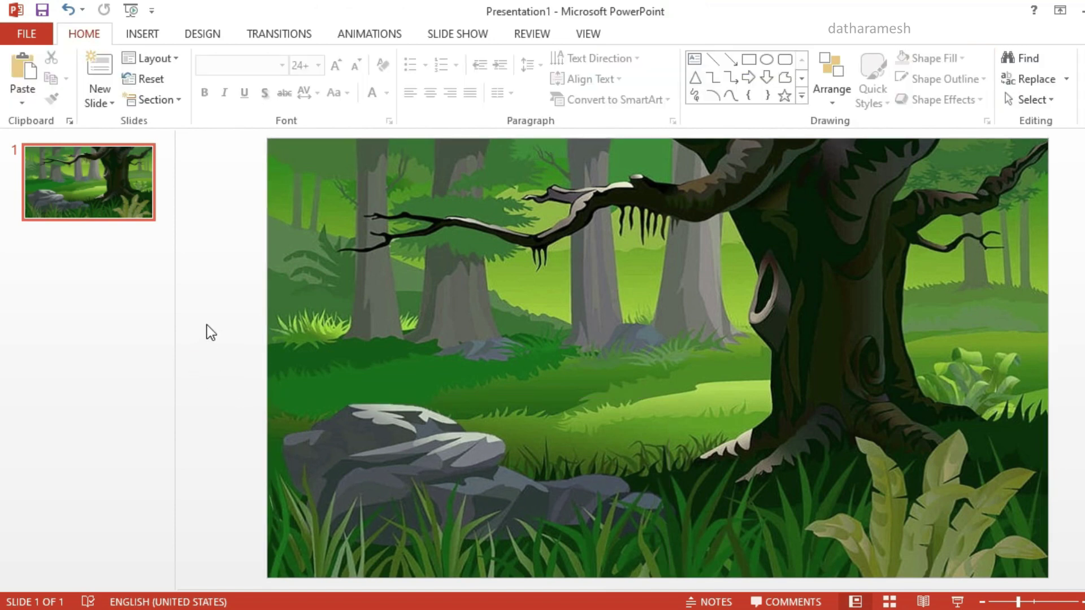
Insert the Raccoon picture, shrink it to 4.29 × 2.99 inches, and place it on the left rock
{"action": "left_click", "coordinate": [143, 35]}
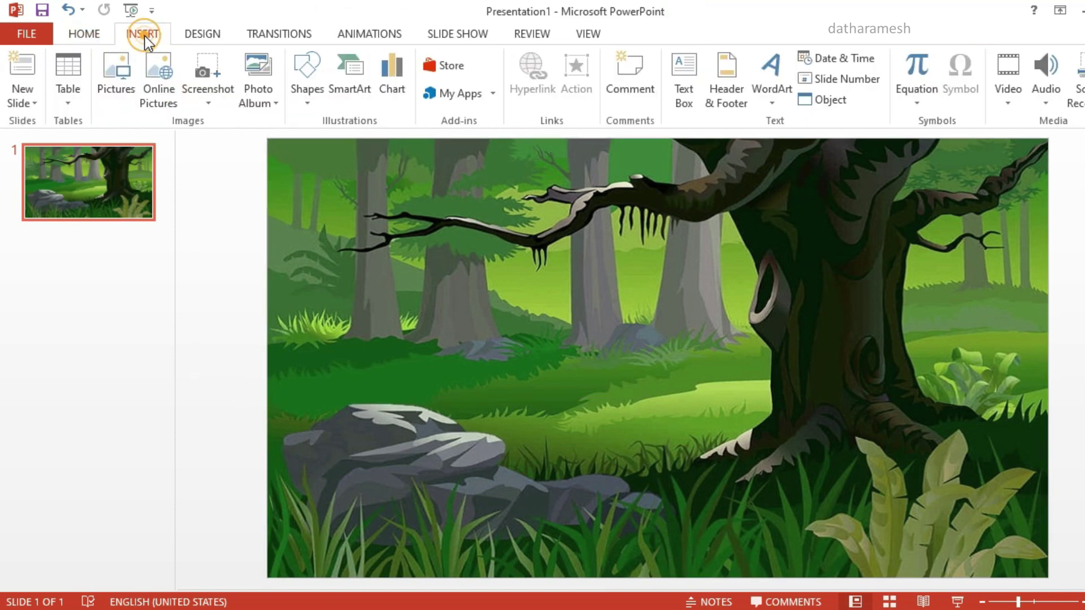
{"action": "left_click", "coordinate": [123, 80]}
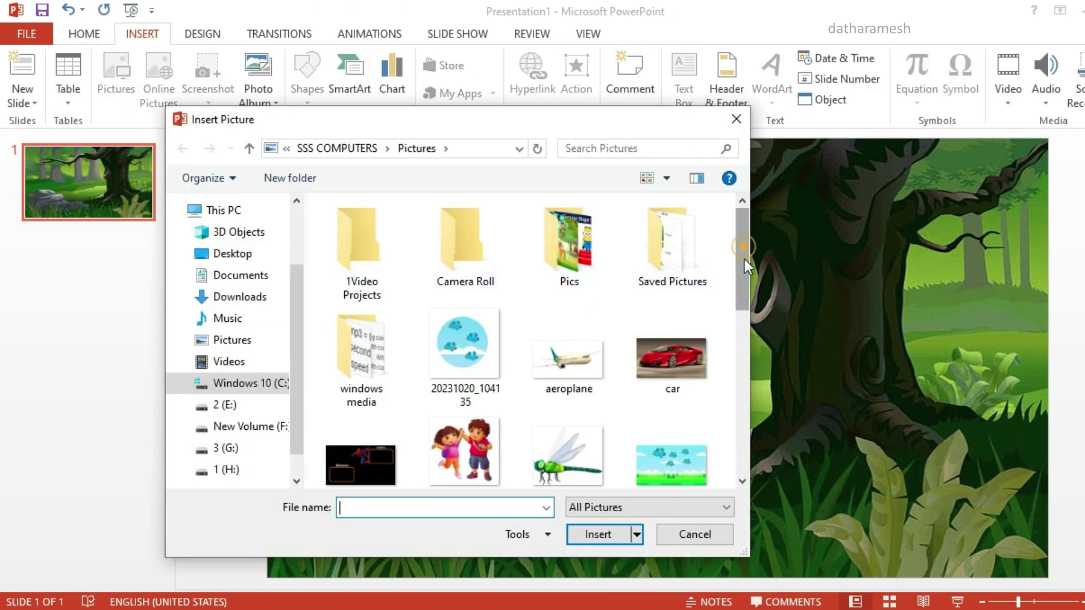
{"action": "left_click_drag", "start_coordinate": [744, 259], "coordinate": [742, 368]}
{"action": "left_click", "coordinate": [462, 408]}
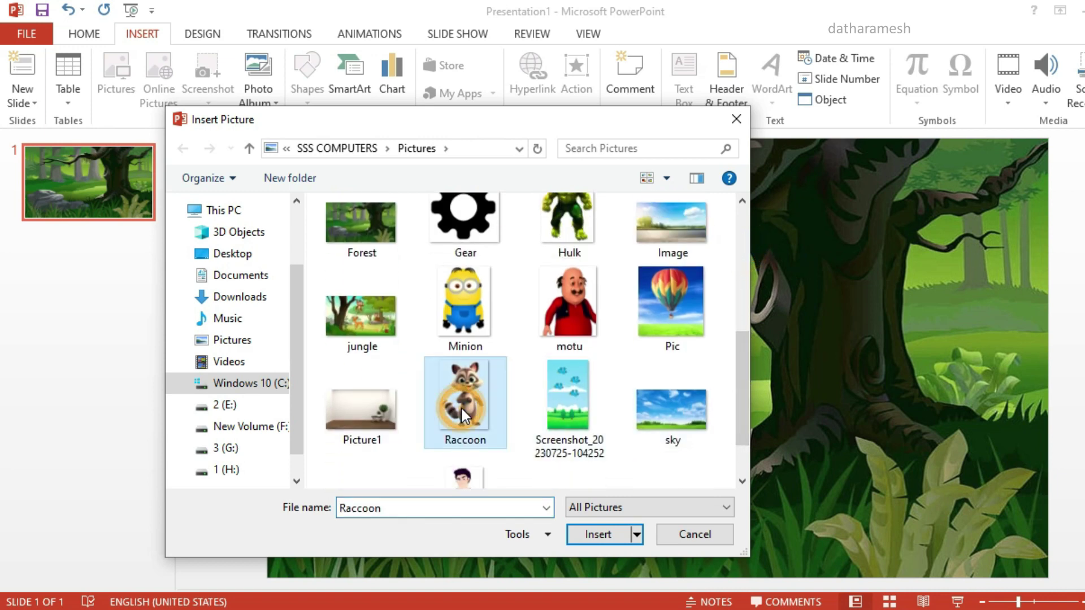
{"action": "left_click", "coordinate": [594, 531]}
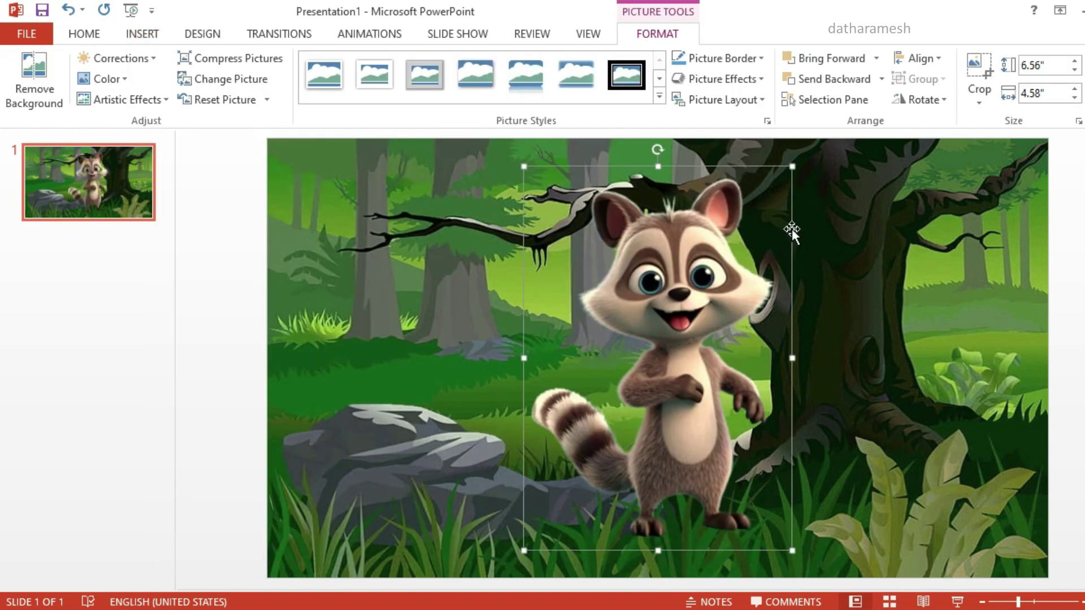
{"action": "left_click_drag", "start_coordinate": [792, 168], "coordinate": [699, 322]}
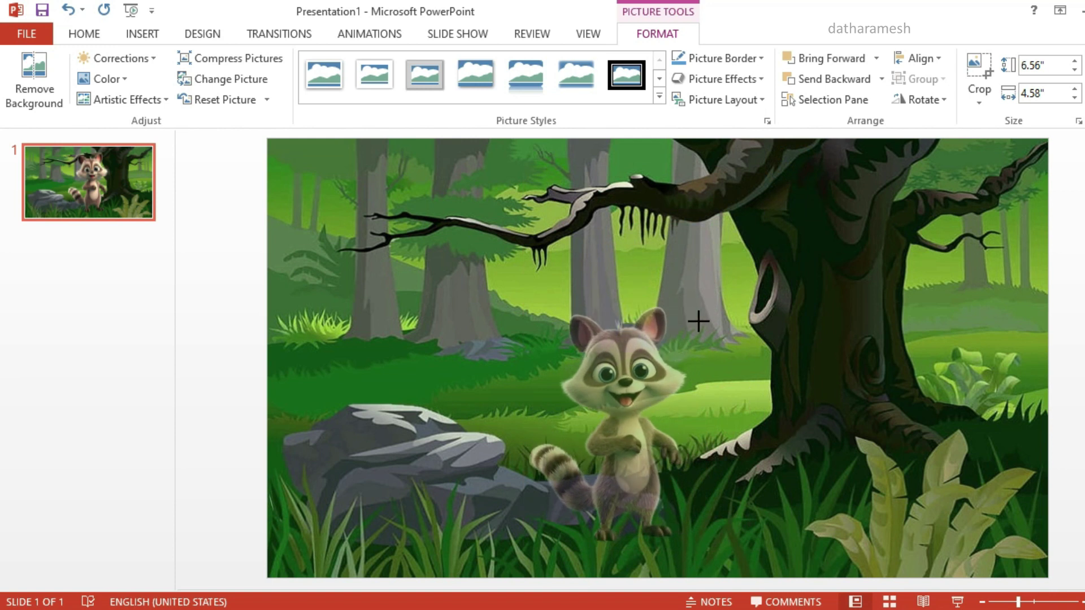
{"action": "left_click_drag", "start_coordinate": [648, 383], "coordinate": [416, 343]}
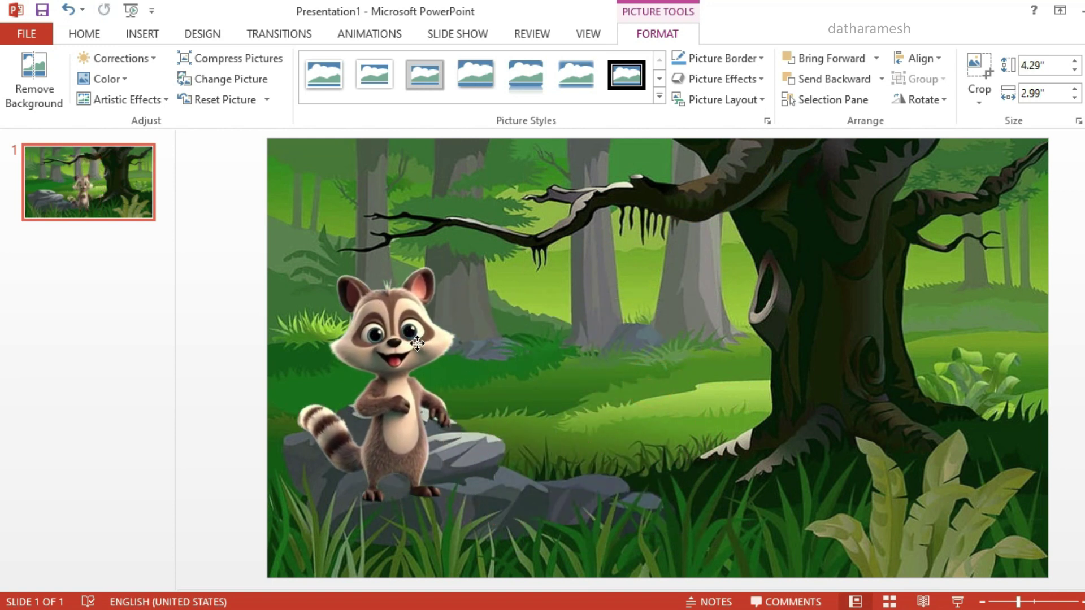
Send the raccoon backward one layer so it peeks out from behind the rock cut-out
{"action": "right_click", "coordinate": [397, 319]}
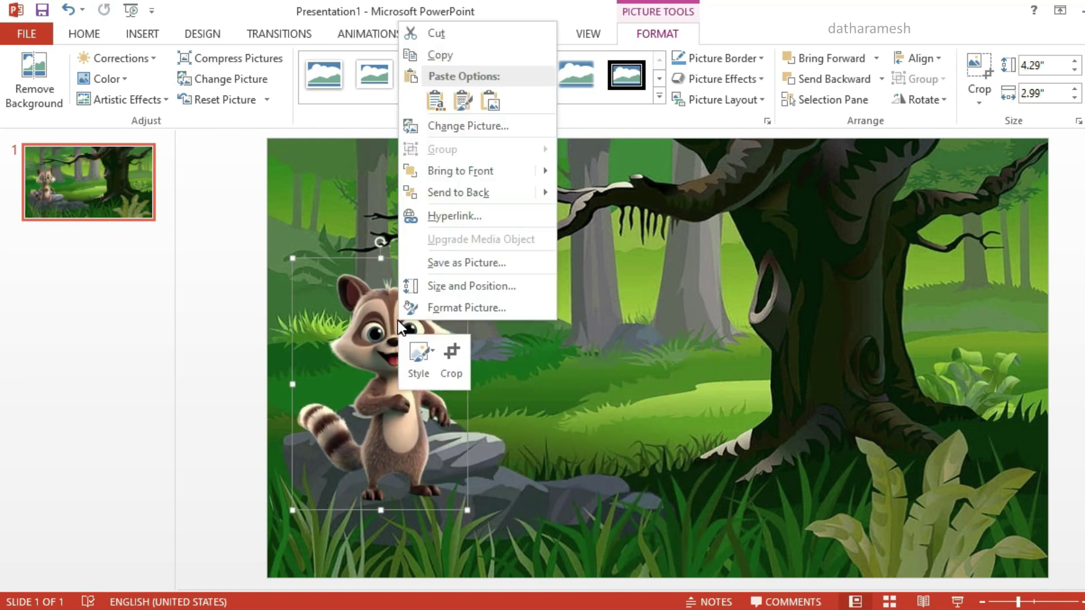
{"action": "mouse_move", "coordinate": [458, 192]}
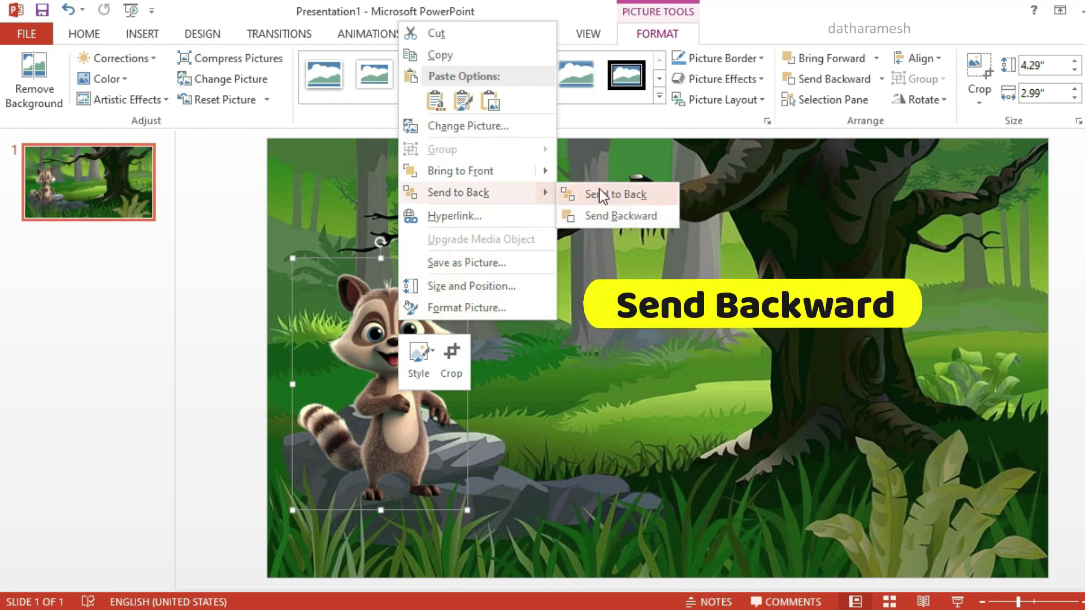
{"action": "left_click", "coordinate": [611, 219]}
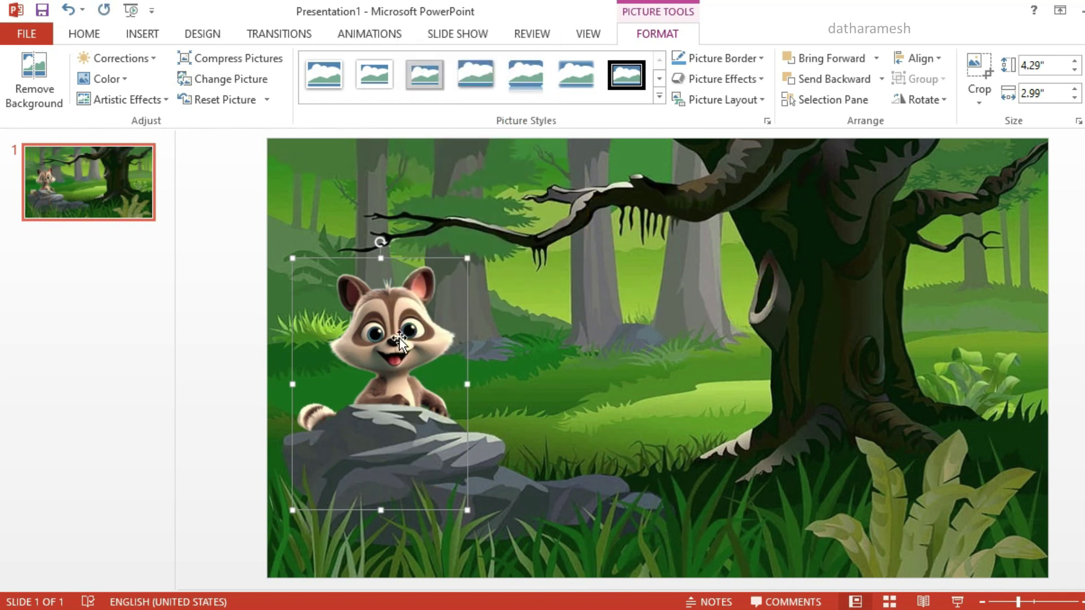
{"action": "key", "text": "Escape"}
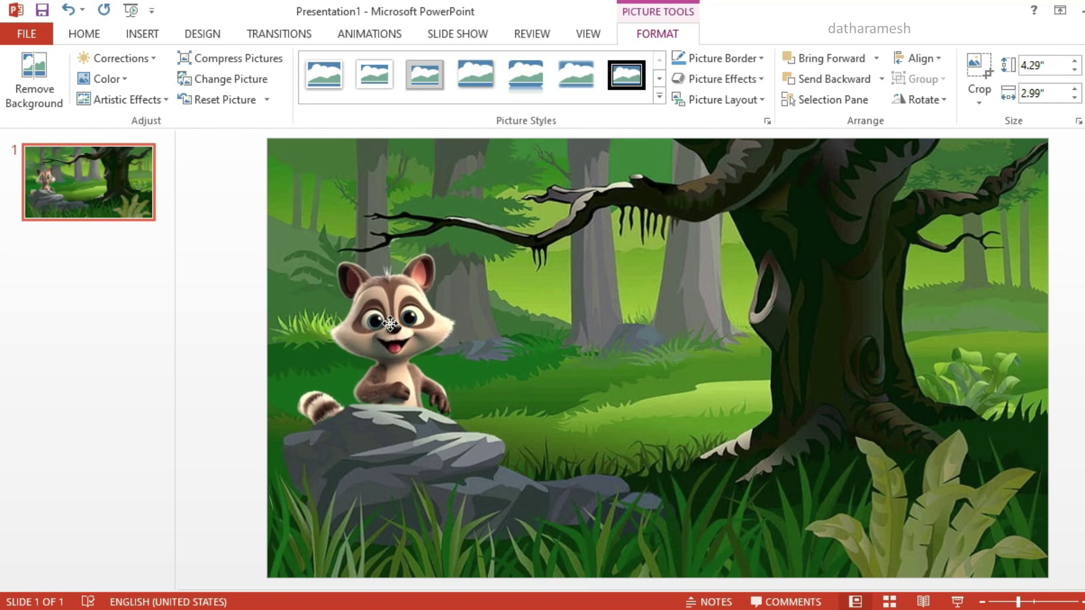
{"action": "left_click", "coordinate": [391, 326]}
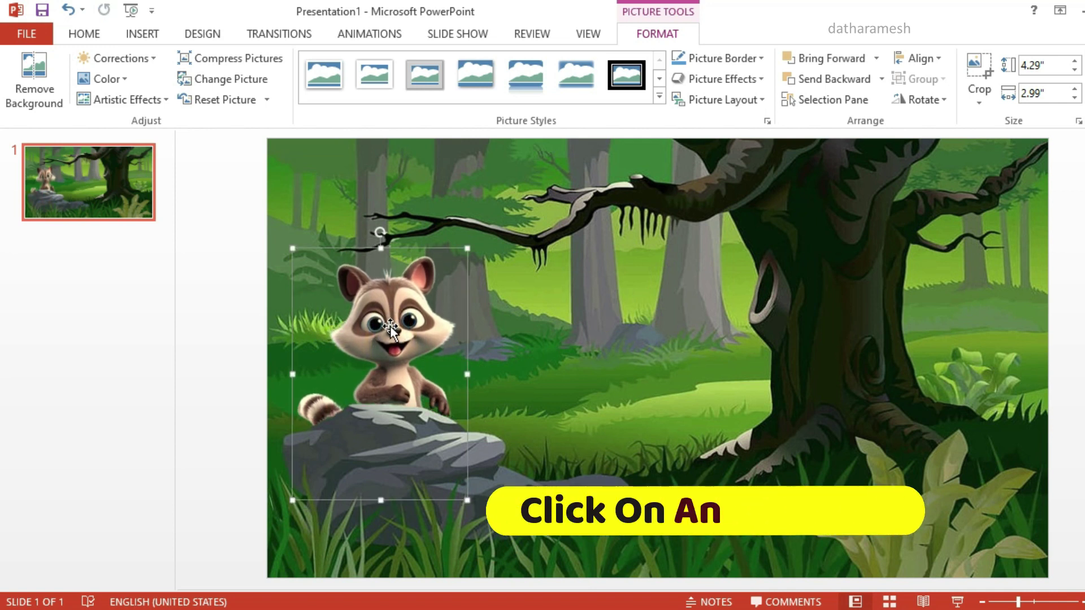
Apply the Peek In entrance effect to the raccoon from More Entrance Effects
{"action": "left_click", "coordinate": [365, 35]}
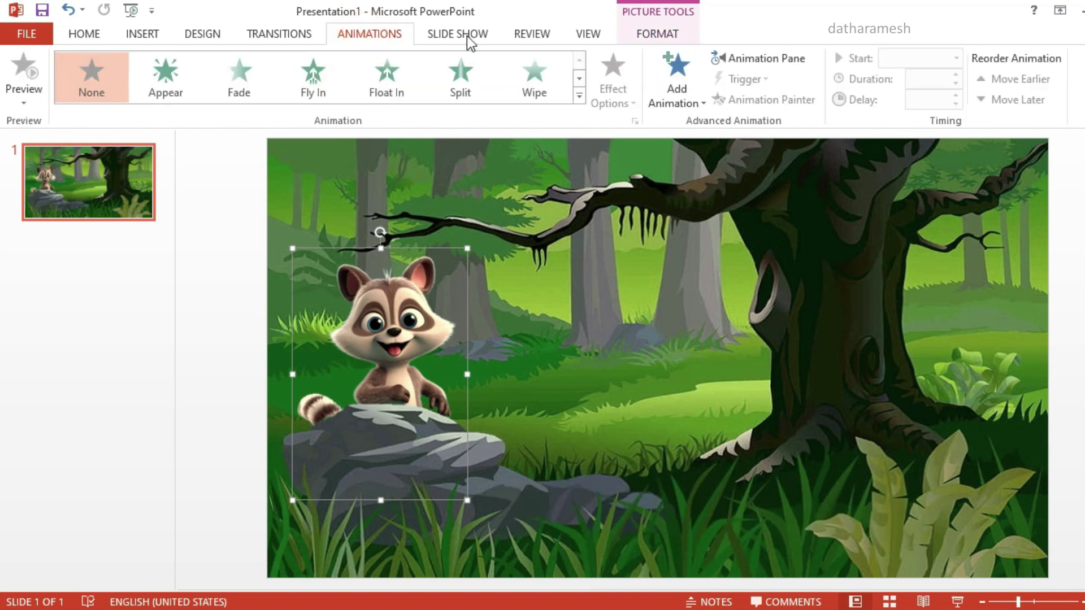
{"action": "left_click", "coordinate": [677, 105]}
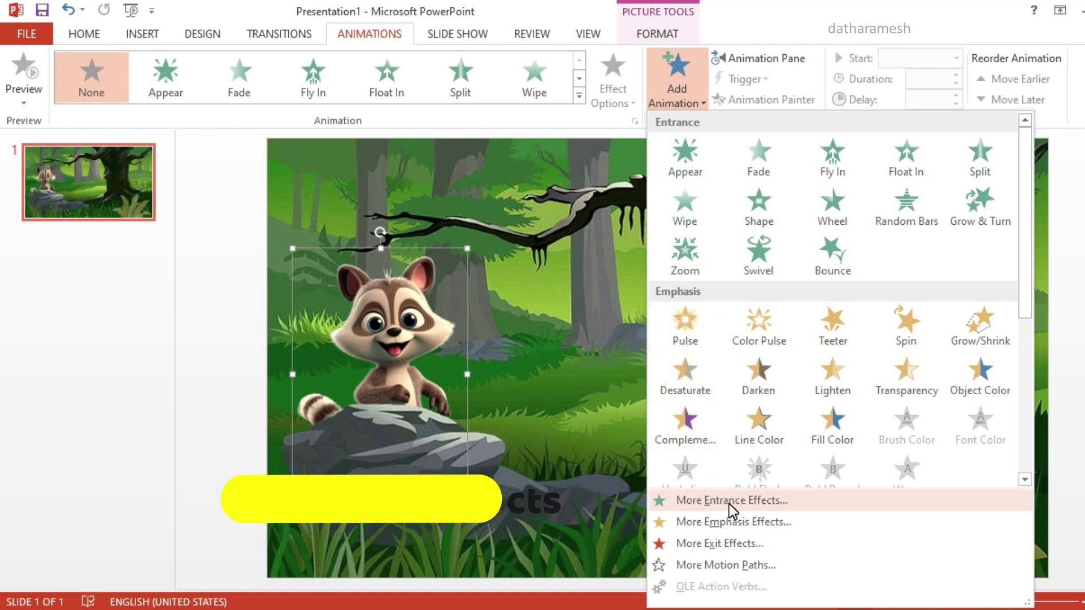
{"action": "left_click", "coordinate": [727, 503]}
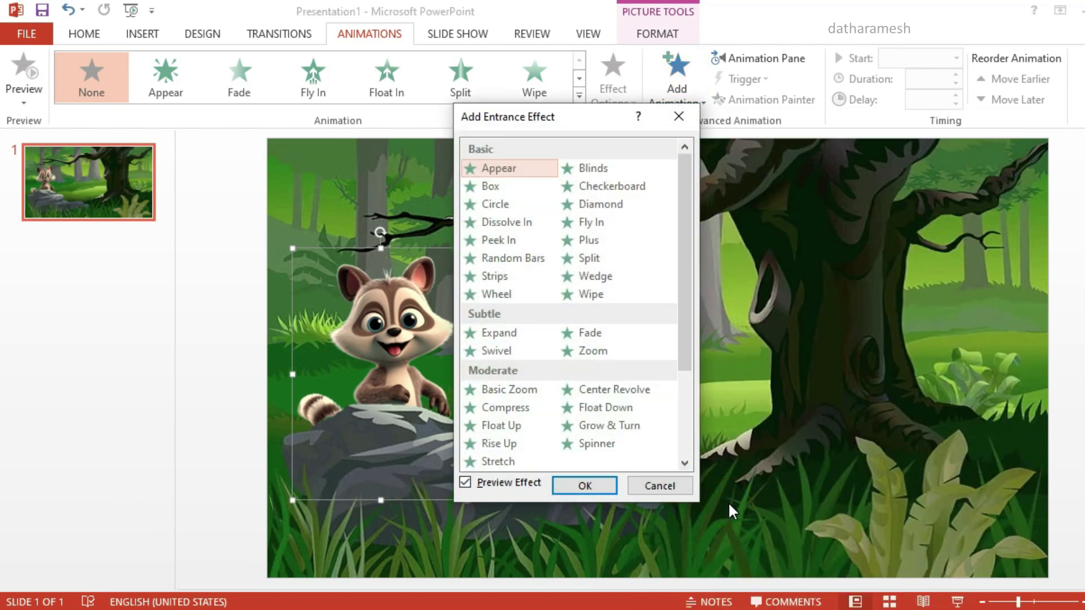
{"action": "left_click", "coordinate": [523, 238]}
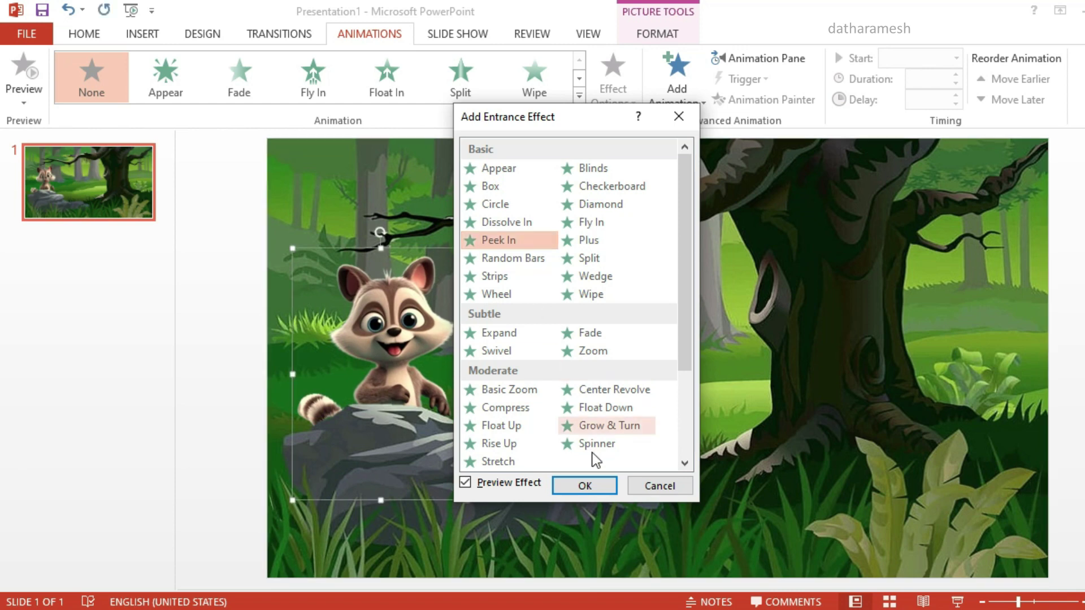
{"action": "left_click", "coordinate": [599, 487]}
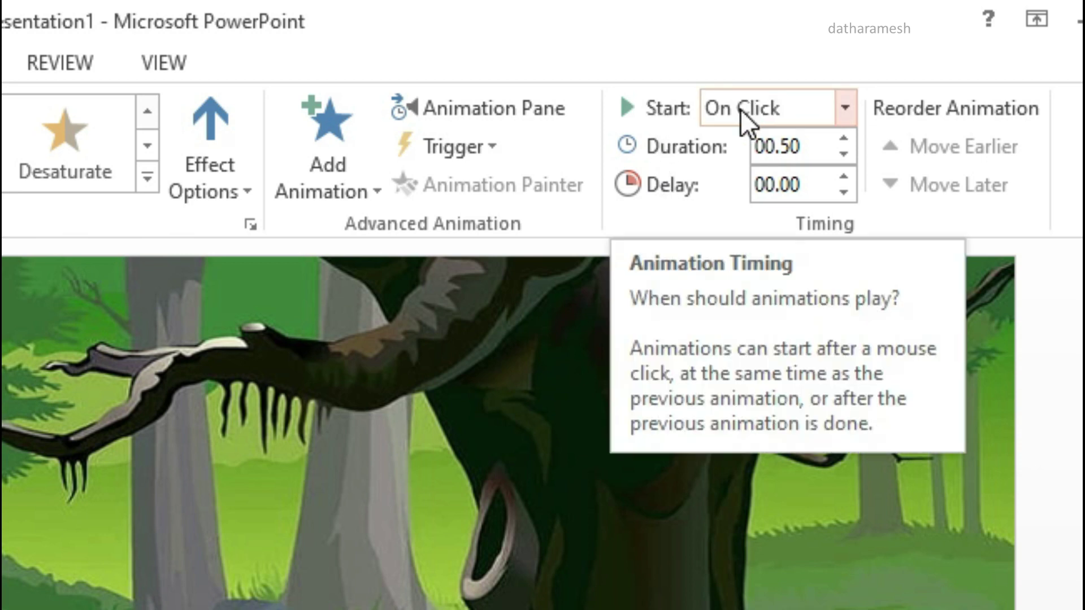
Set the Peek In animation's duration to 2 seconds
{"action": "left_click", "coordinate": [782, 148]}
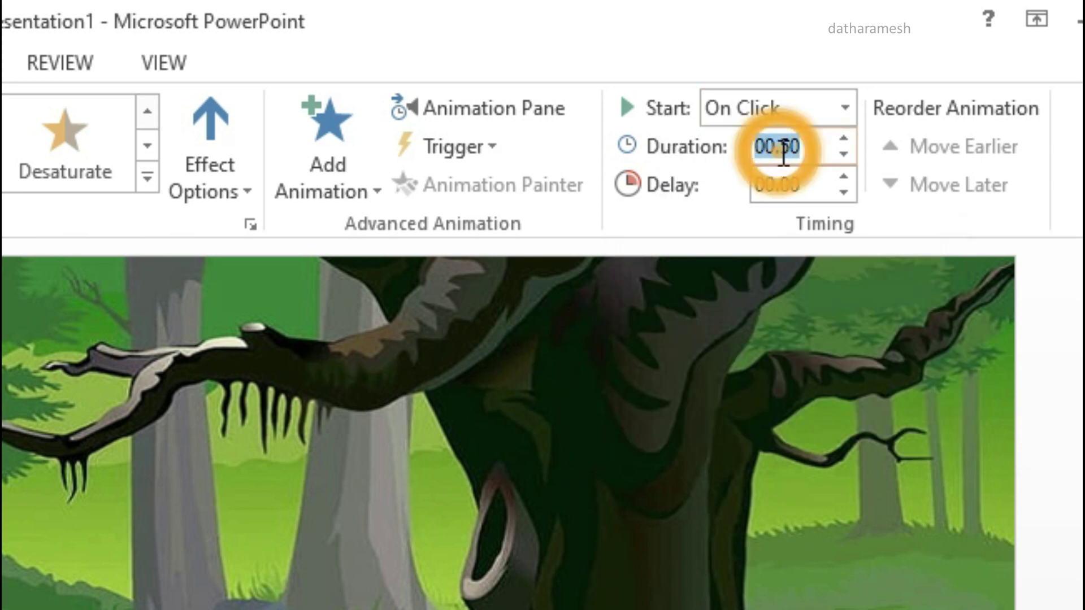
{"action": "type", "text": "2"}
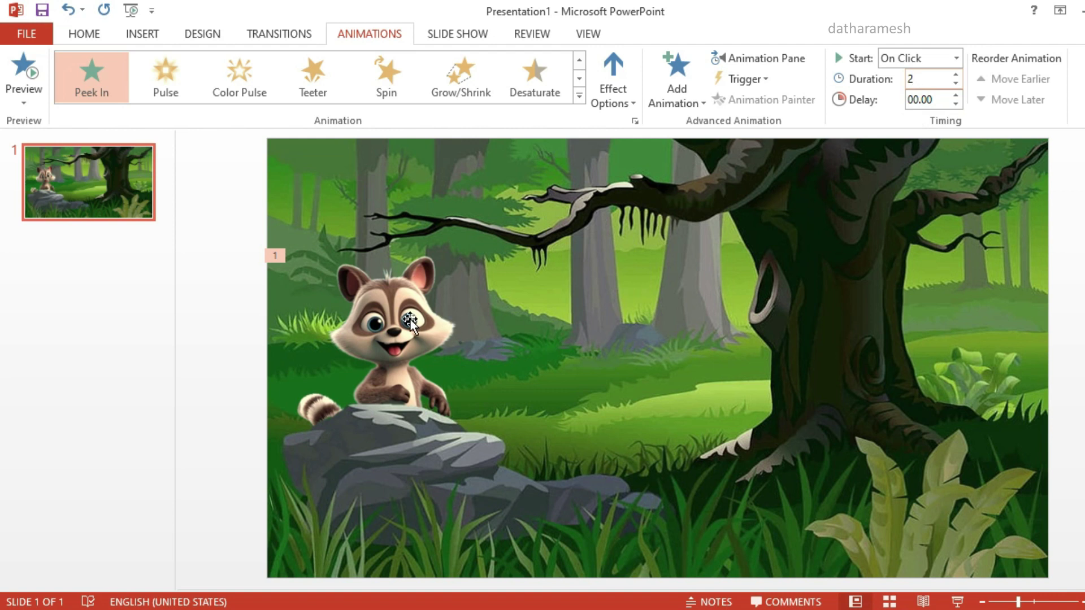
{"action": "left_click", "coordinate": [410, 322]}
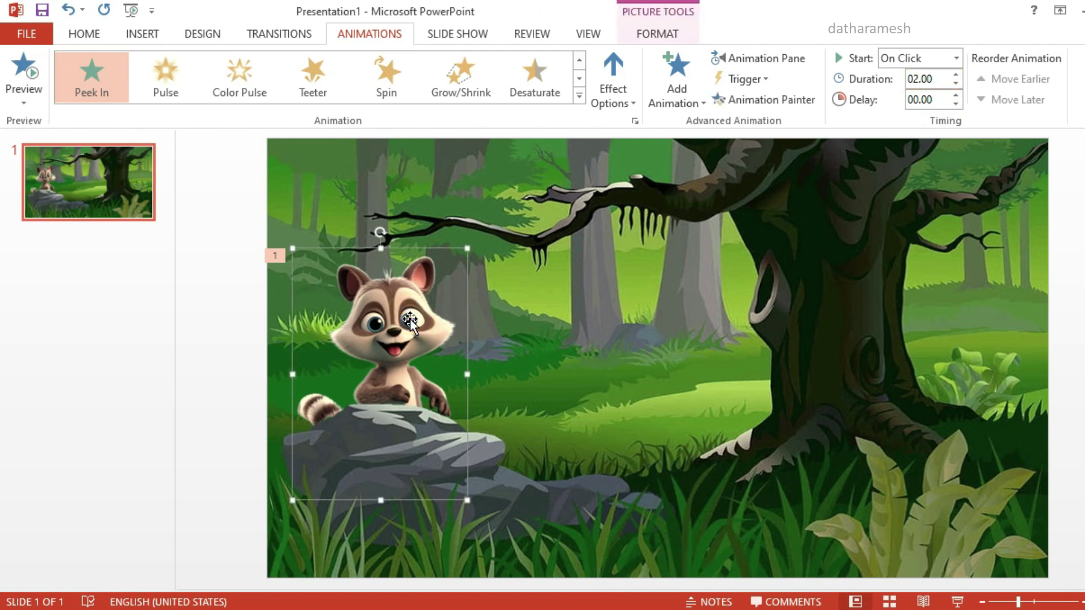
Add a Peek Out exit effect from More Exit Effects to the raccoon
{"action": "left_click", "coordinate": [693, 92]}
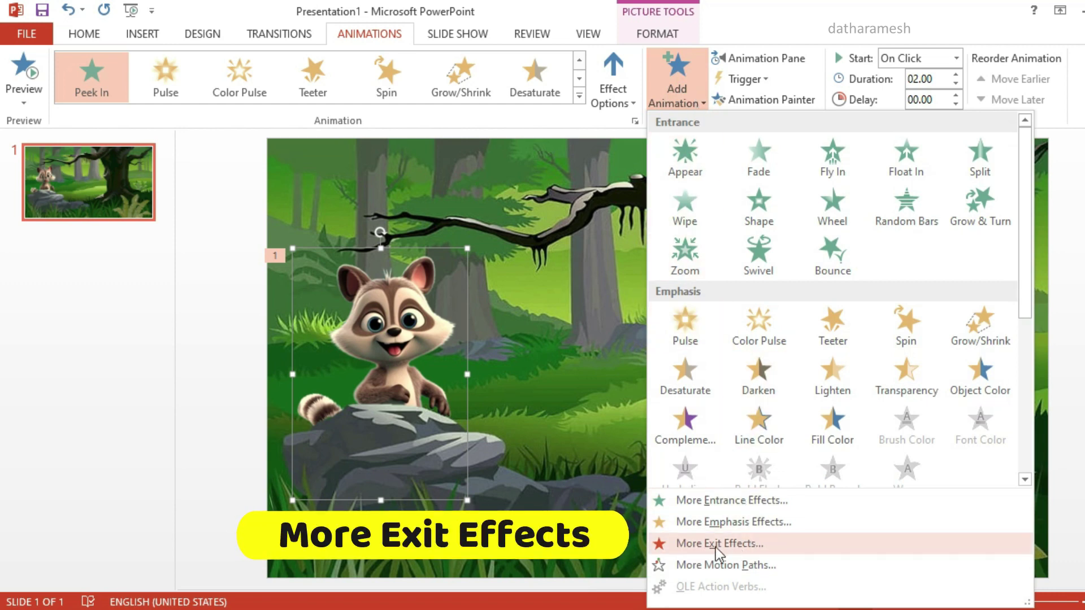
{"action": "left_click", "coordinate": [767, 542]}
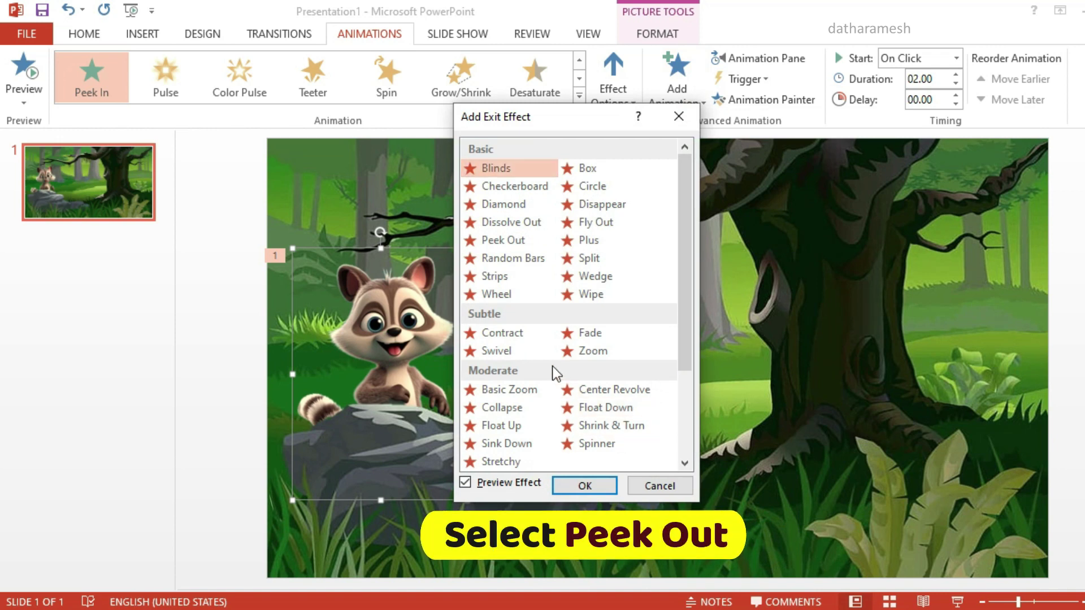
{"action": "left_click", "coordinate": [528, 240]}
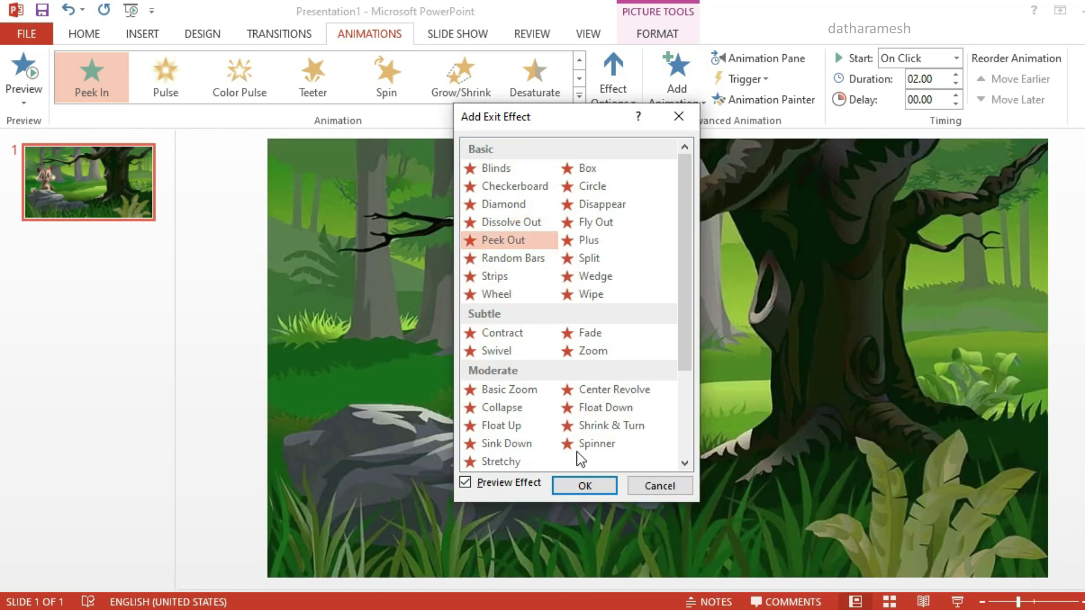
{"action": "left_click", "coordinate": [585, 486]}
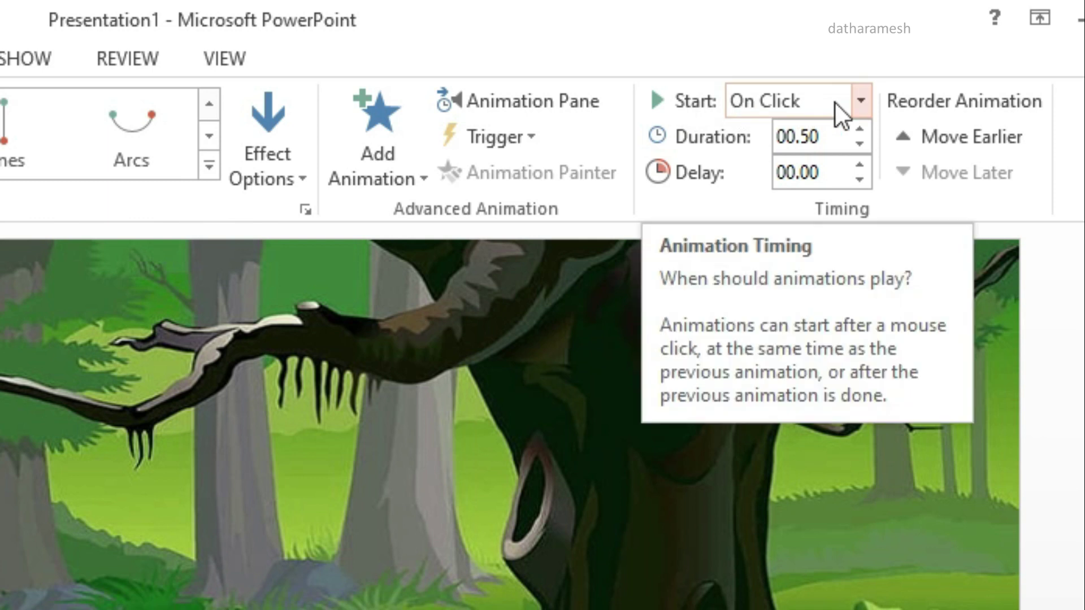
Set Peek Out to After Previous with 2-second duration and 1-second delay, then preview it
{"action": "left_click", "coordinate": [861, 101]}
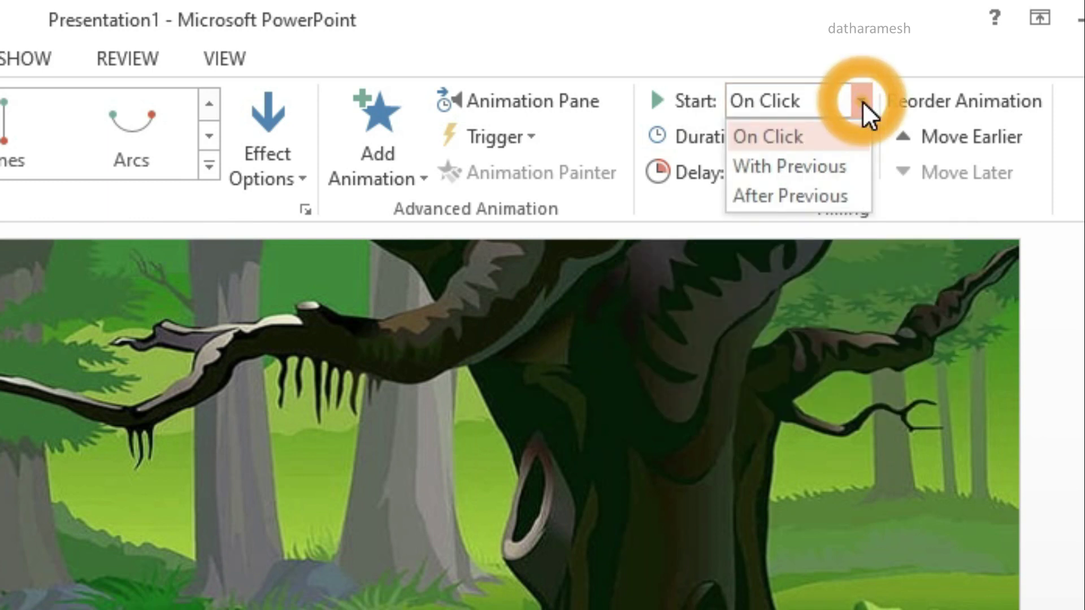
{"action": "left_click", "coordinate": [771, 198]}
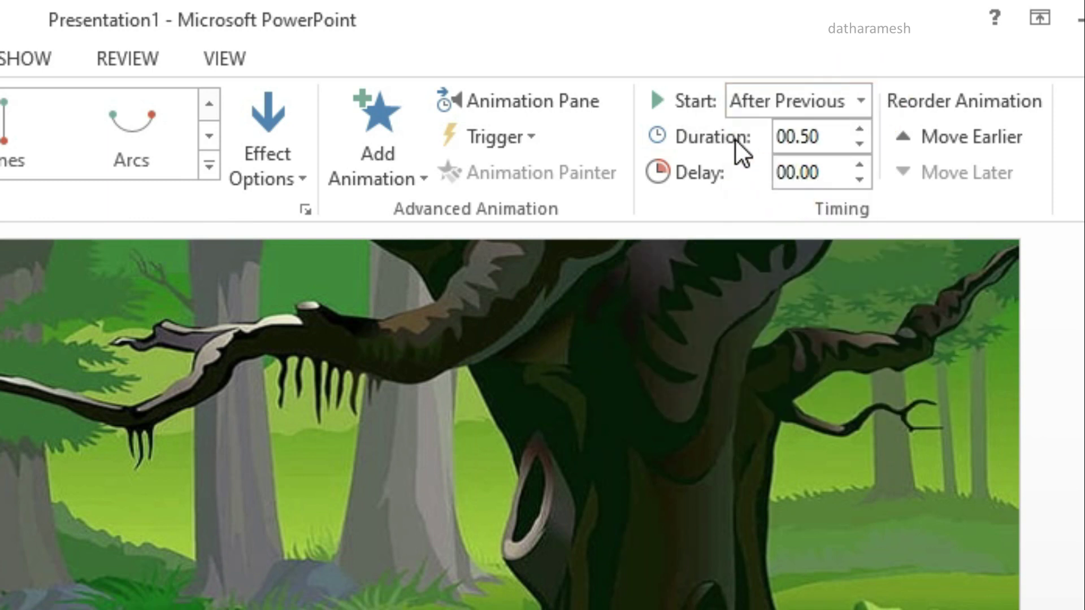
{"action": "left_click", "coordinate": [806, 140]}
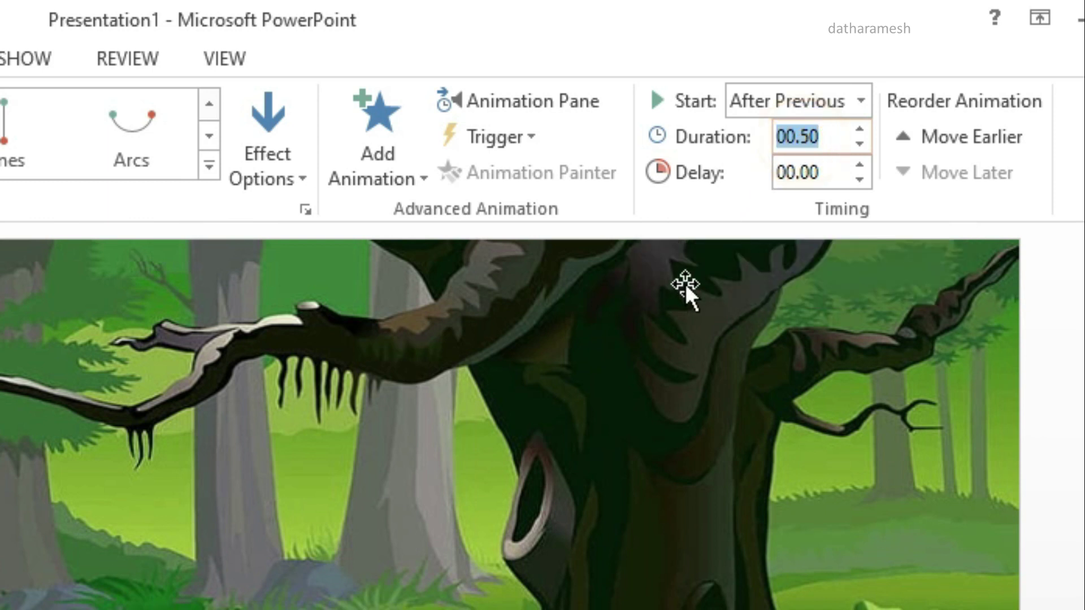
{"action": "type", "text": "2"}
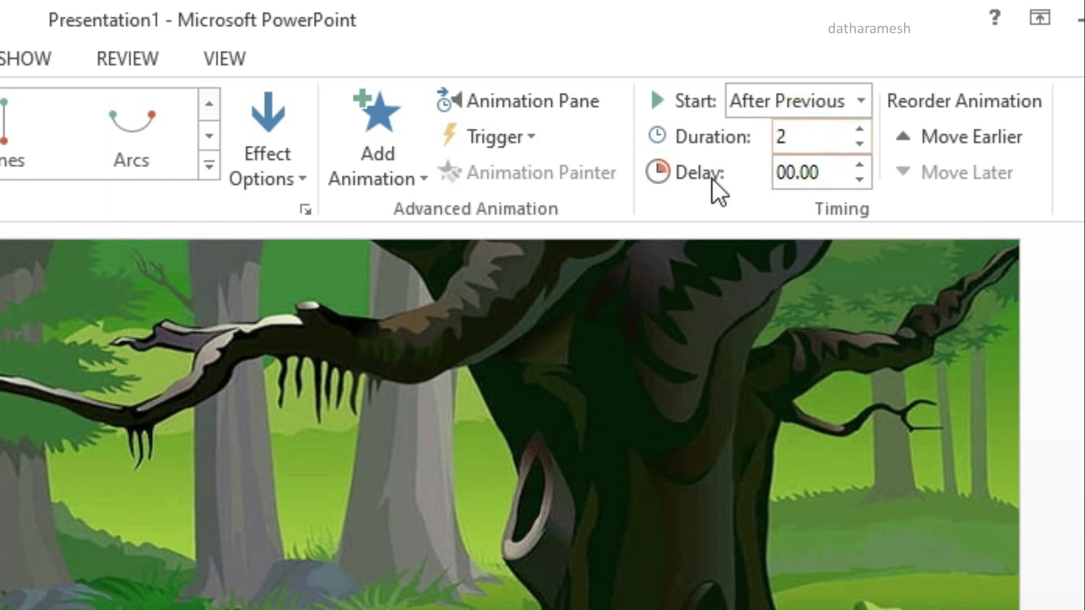
{"action": "left_click", "coordinate": [797, 172]}
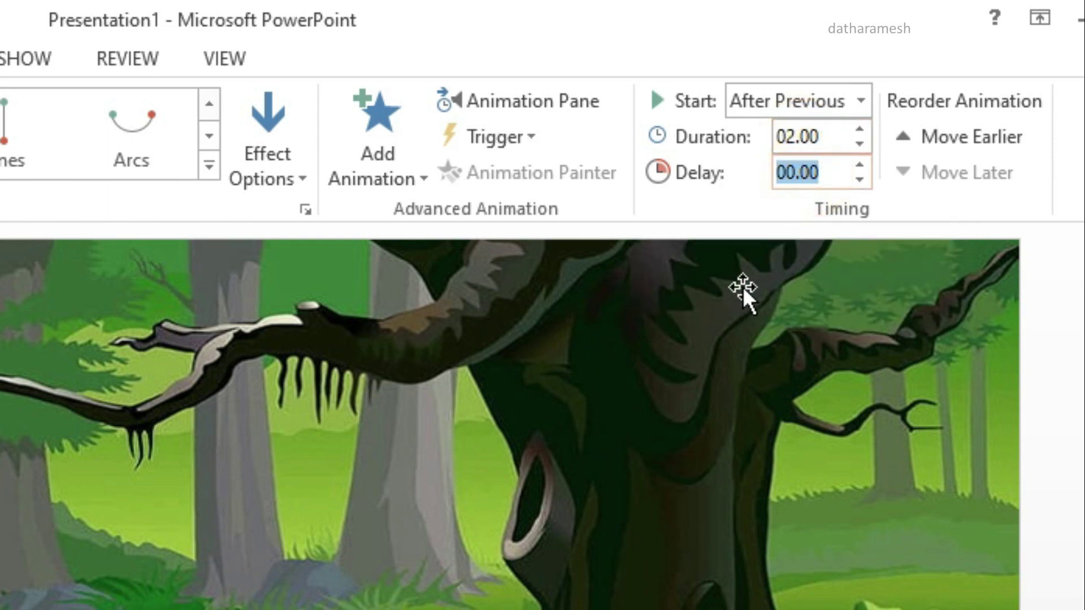
{"action": "type", "text": "1"}
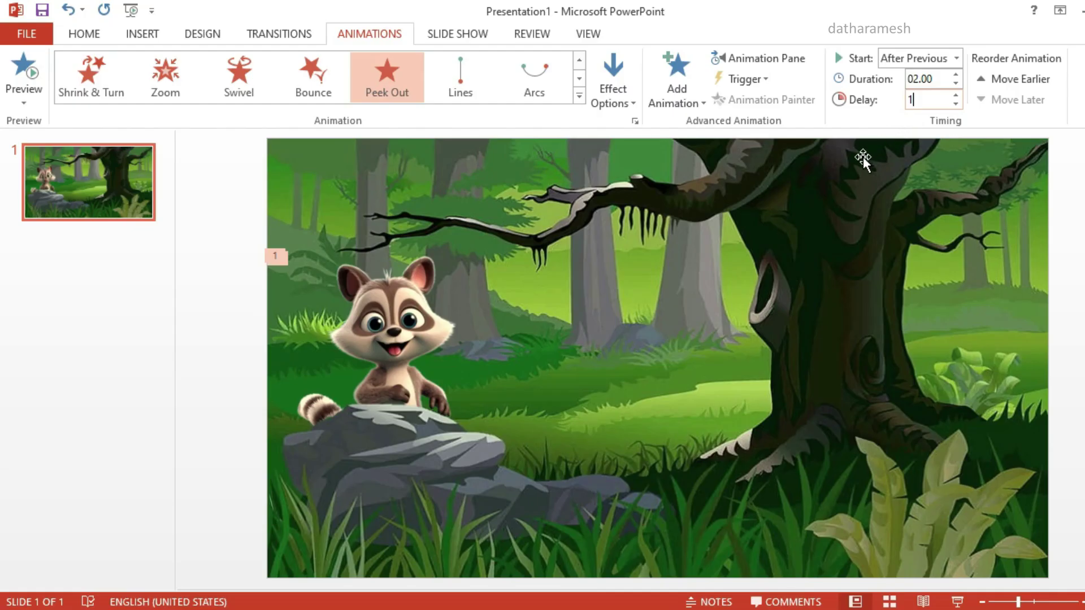
{"action": "left_click", "coordinate": [22, 68]}
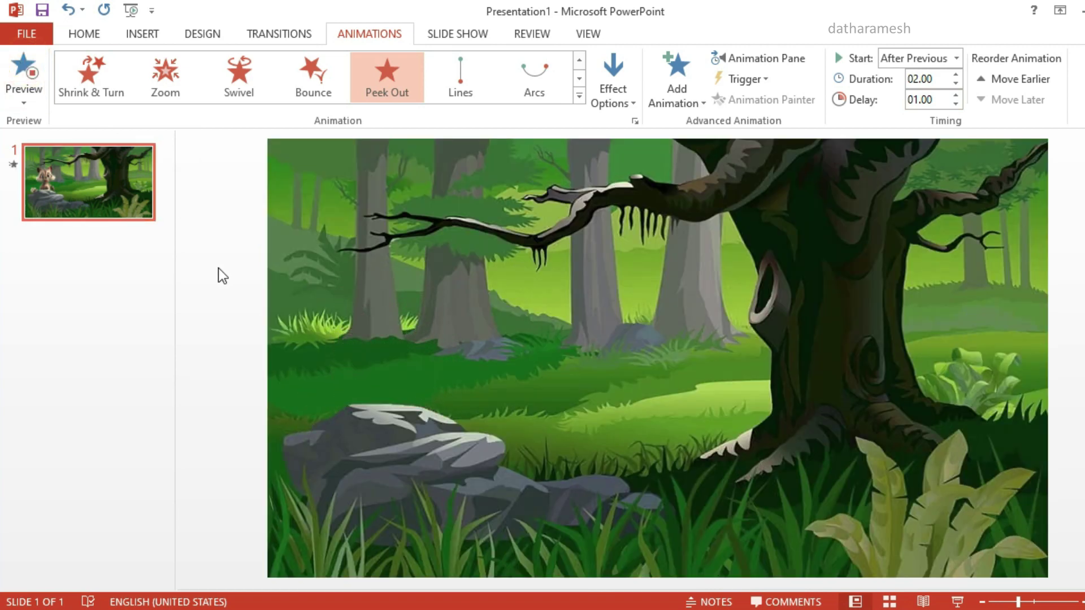
Stop the animation preview and select the forest background picture
{"action": "left_click", "coordinate": [227, 295]}
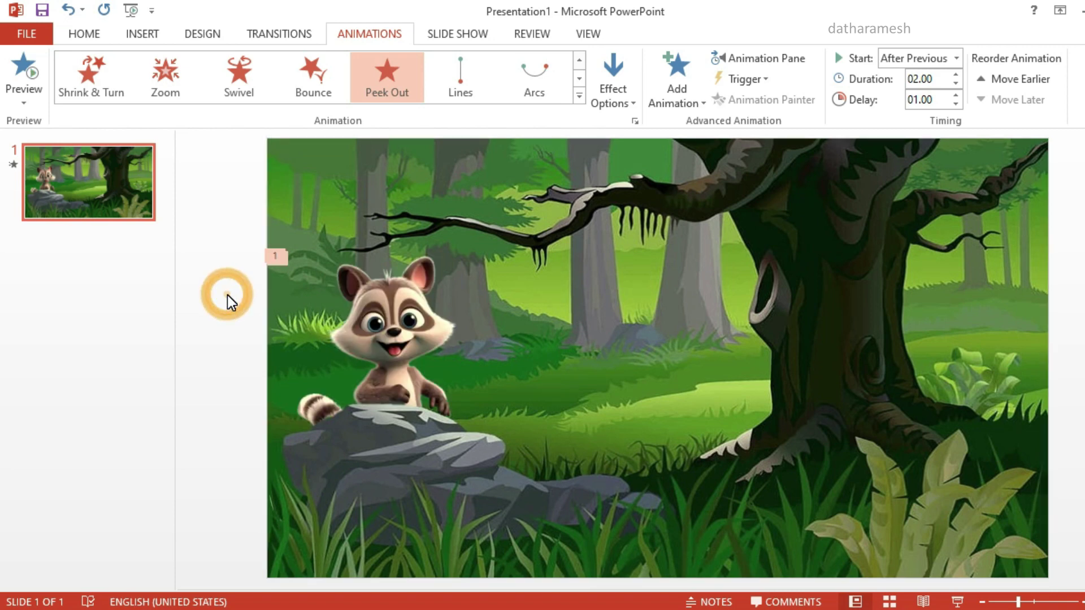
{"action": "left_click", "coordinate": [605, 259]}
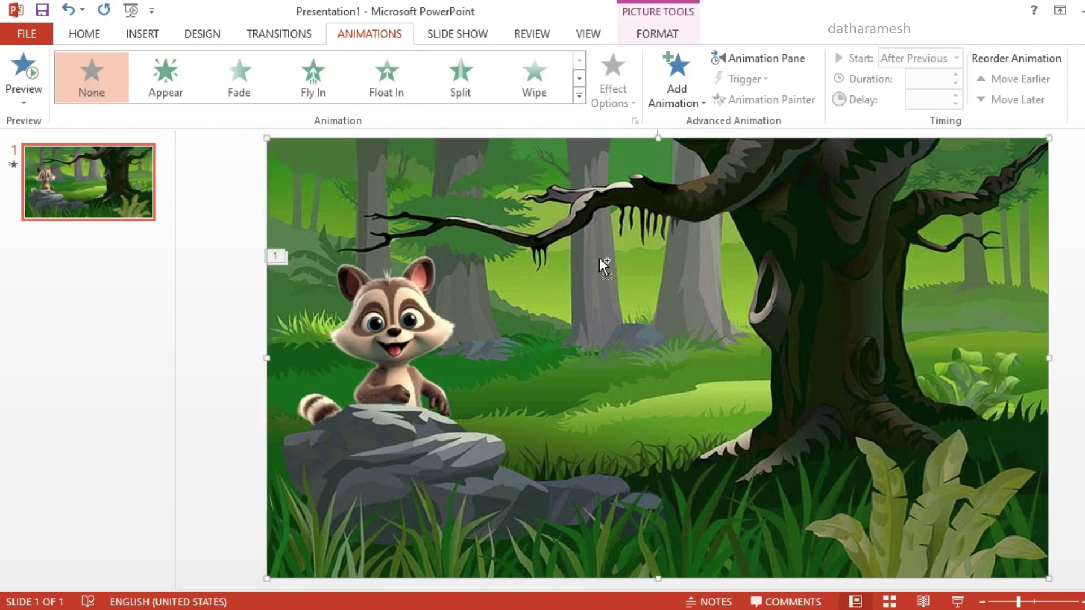
Duplicate the forest picture exactly over itself and fit the Remove Background area around the big tree
{"action": "key", "text": "ctrl+d"}
{"action": "left_click_drag", "start_coordinate": [567, 250], "coordinate": [562, 251]}
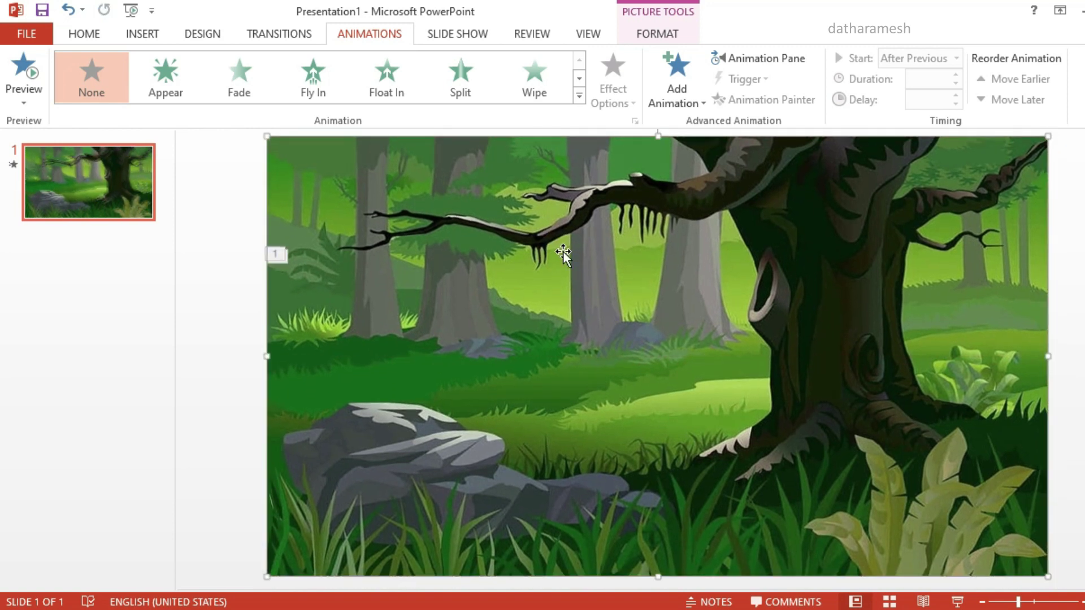
{"action": "left_click", "coordinate": [657, 34]}
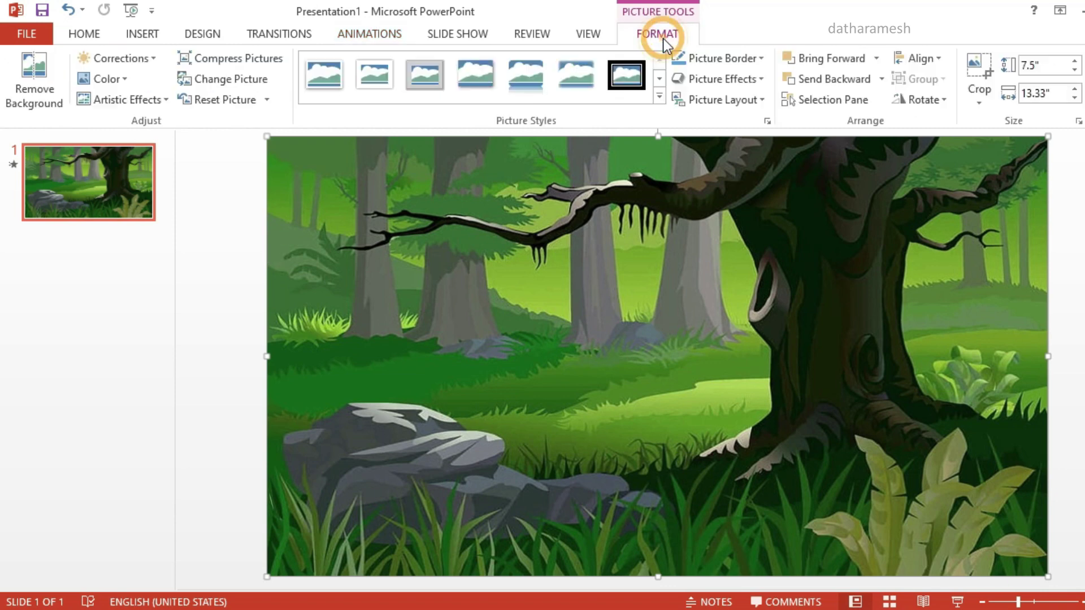
{"action": "left_click", "coordinate": [32, 90]}
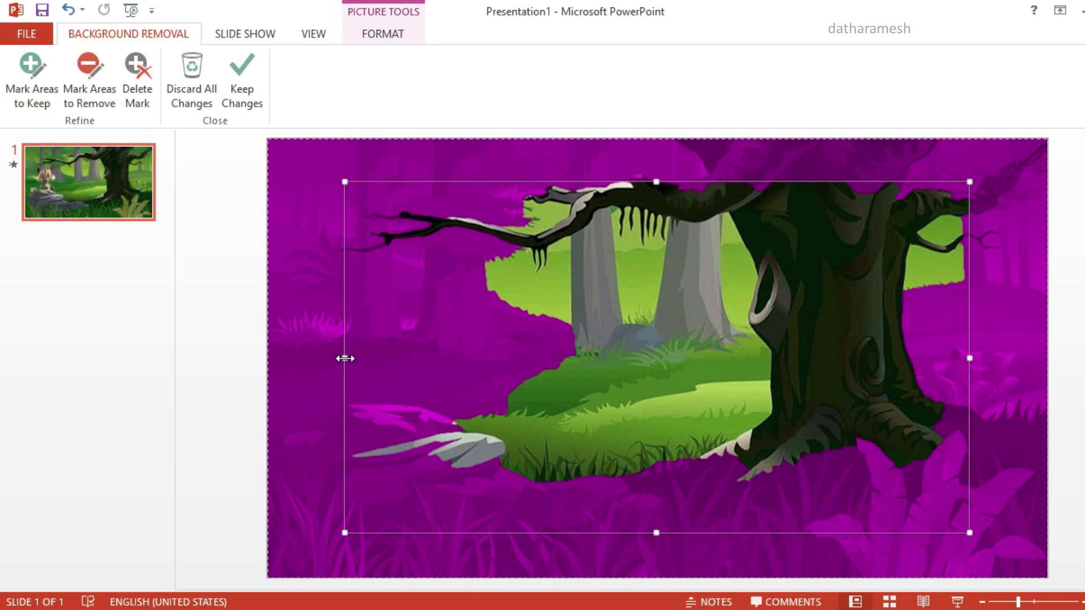
{"action": "left_click_drag", "start_coordinate": [345, 358], "coordinate": [723, 337]}
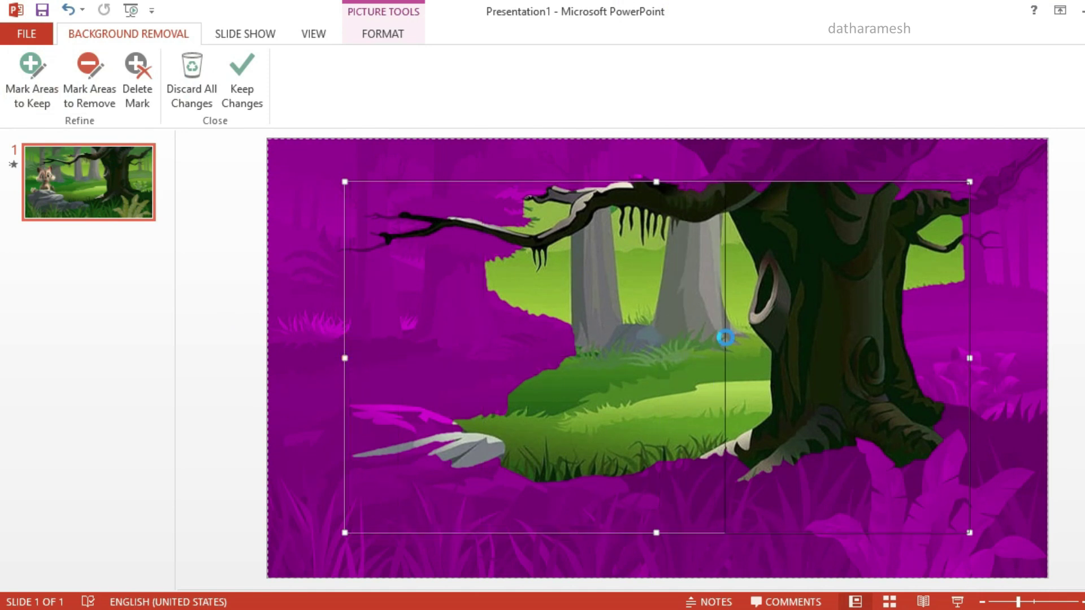
{"action": "left_click_drag", "start_coordinate": [726, 338], "coordinate": [726, 338]}
{"action": "left_click_drag", "start_coordinate": [846, 181], "coordinate": [846, 139]}
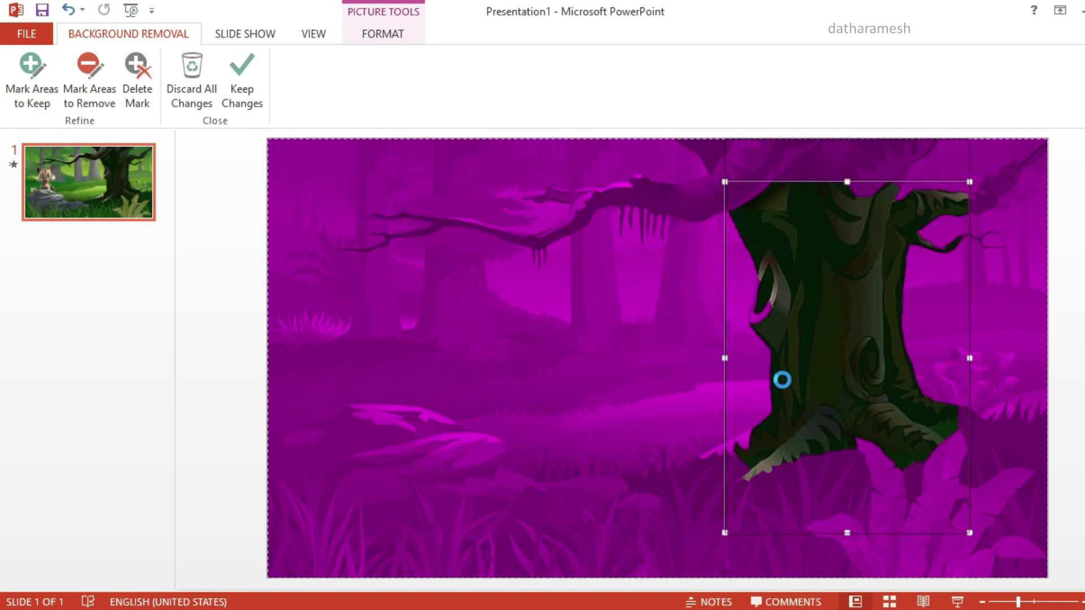
{"action": "left_click_drag", "start_coordinate": [725, 336], "coordinate": [691, 339]}
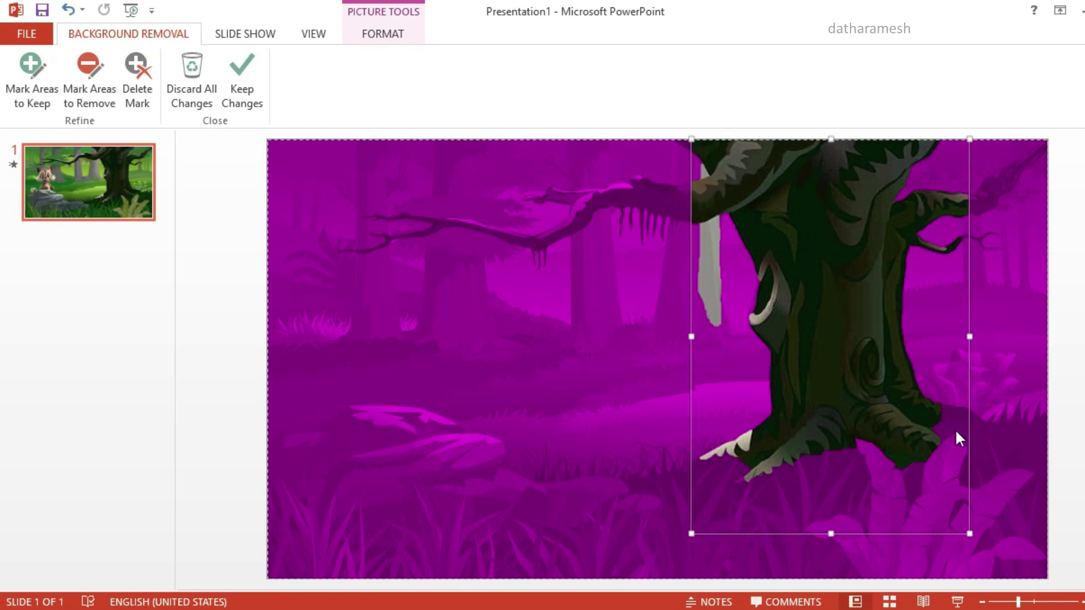
Remove the strip left of the trunk, keep the hollow and roots, and apply the removal
{"action": "left_click", "coordinate": [96, 87]}
{"action": "left_click_drag", "start_coordinate": [706, 232], "coordinate": [713, 304]}
{"action": "left_click", "coordinate": [31, 85]}
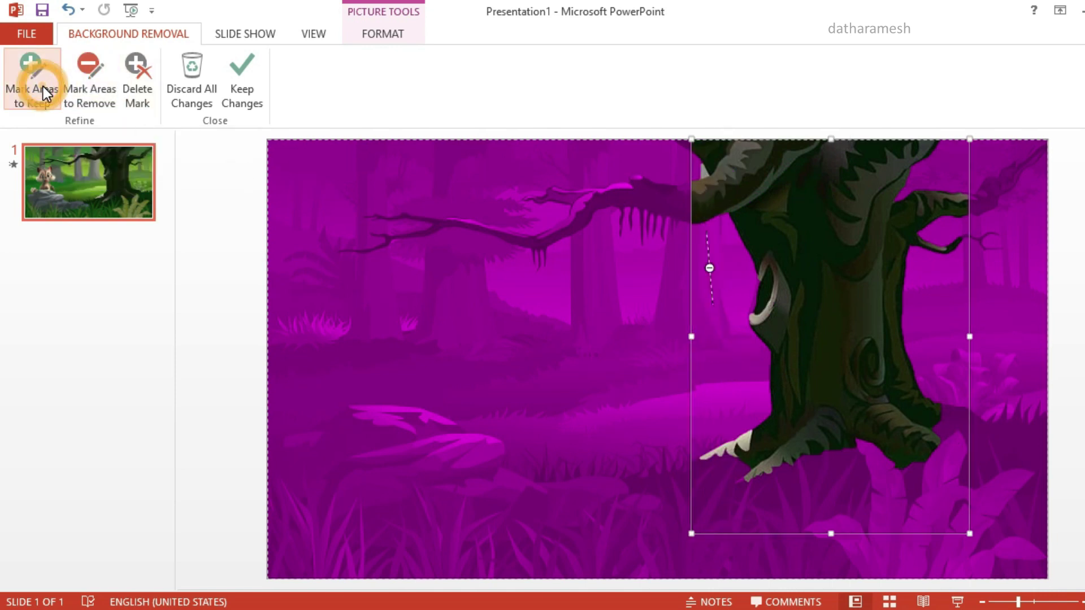
{"action": "left_click", "coordinate": [755, 296]}
{"action": "left_click_drag", "start_coordinate": [710, 476], "coordinate": [938, 470]}
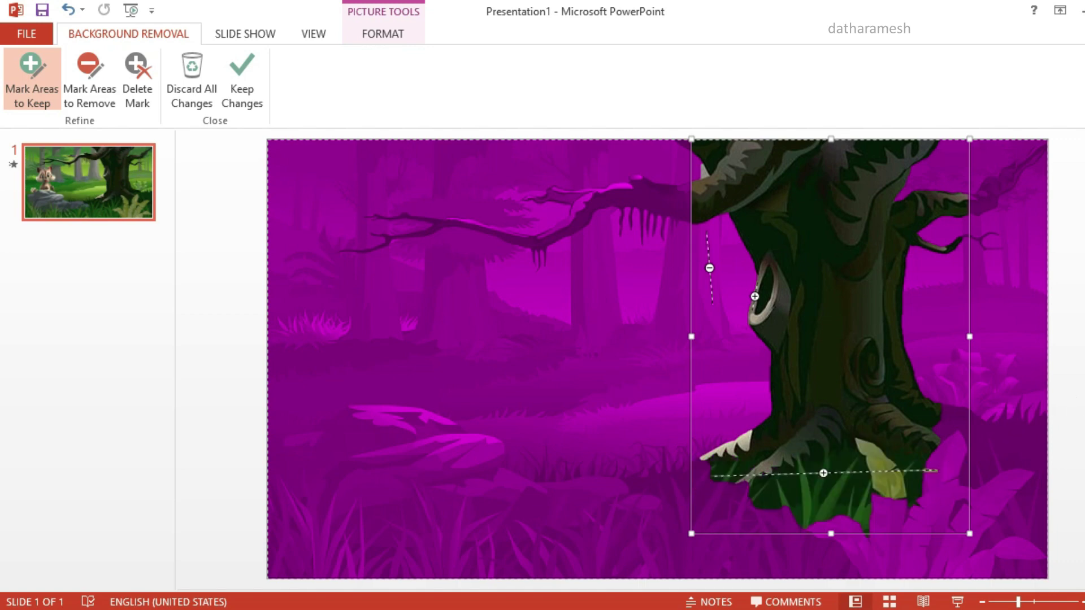
{"action": "key", "text": "Escape"}
{"action": "key", "text": "Escape"}
{"action": "left_click", "coordinate": [853, 309]}
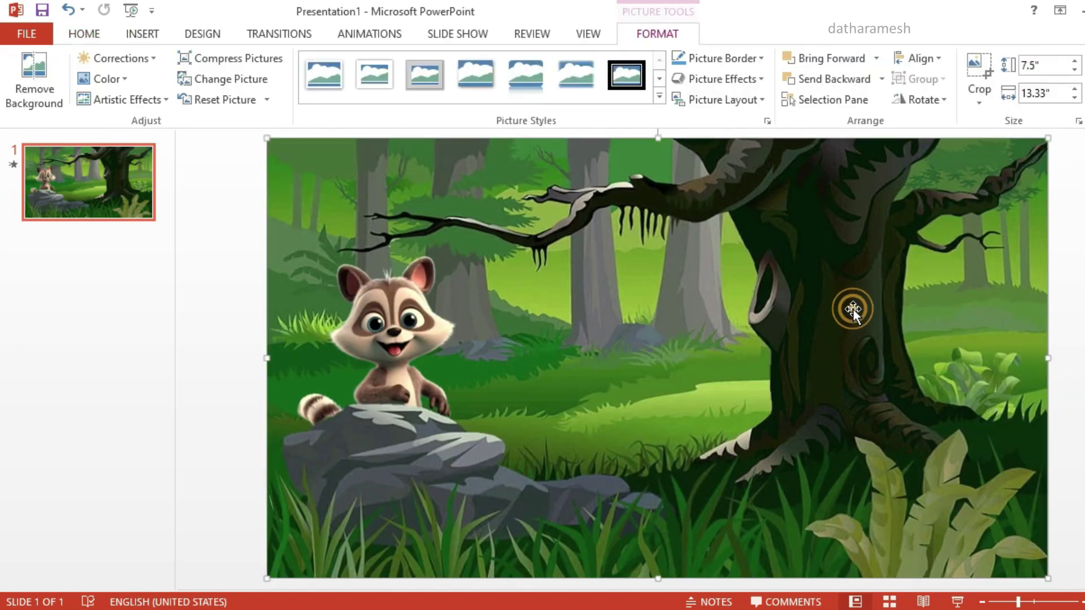
Crop the tree-only picture from the left and bottom to a 6.01" by 6.25" trunk area
{"action": "left_click", "coordinate": [981, 62]}
{"action": "left_click_drag", "start_coordinate": [268, 354], "coordinate": [695, 337]}
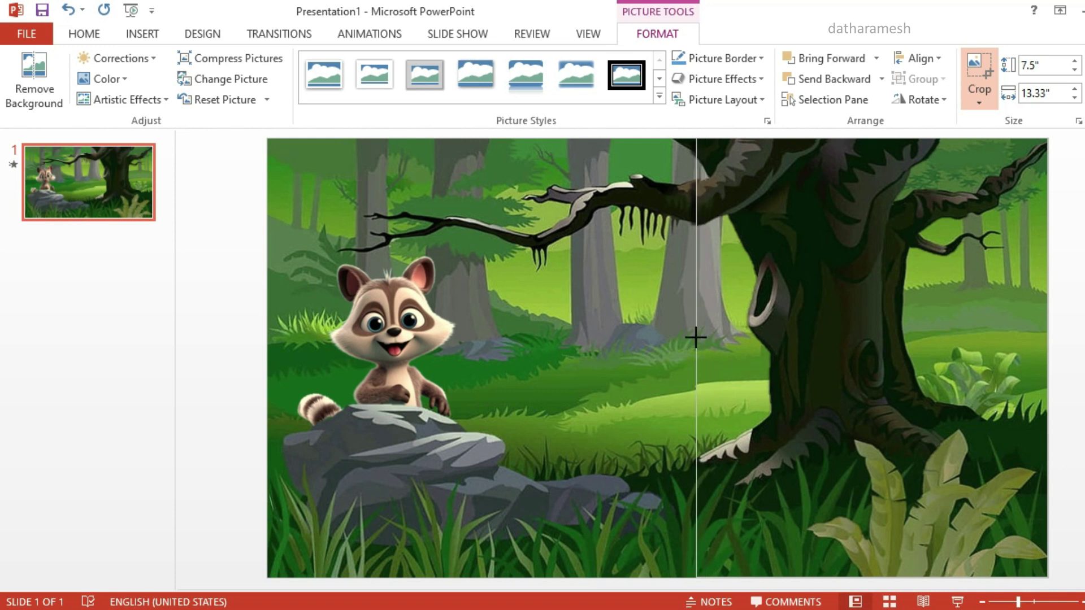
{"action": "left_click_drag", "start_coordinate": [696, 337], "coordinate": [697, 338]}
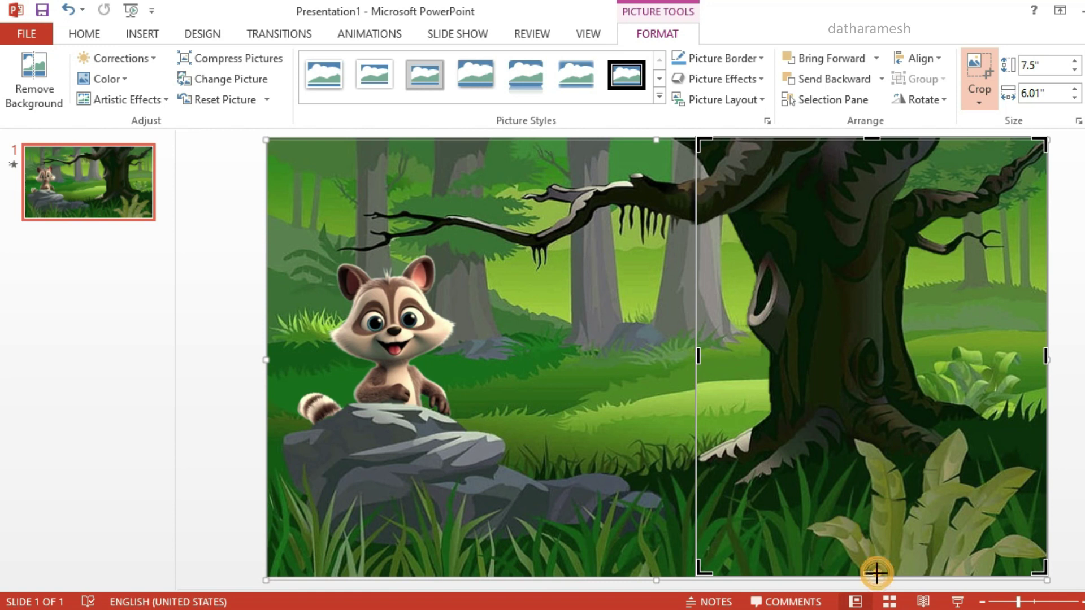
{"action": "left_click_drag", "start_coordinate": [876, 575], "coordinate": [871, 501]}
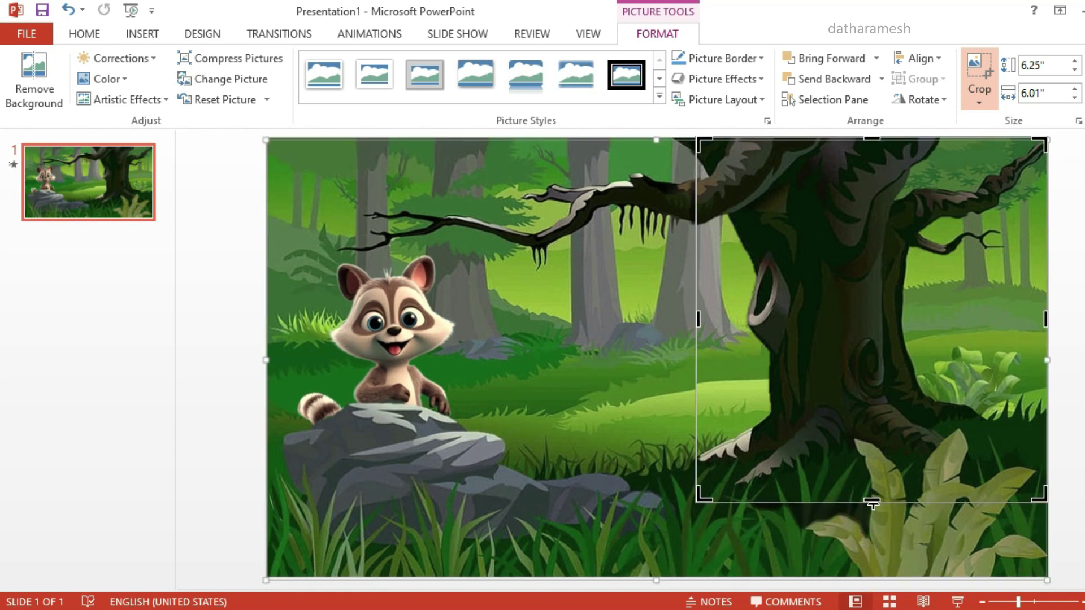
{"action": "left_click", "coordinate": [1071, 426]}
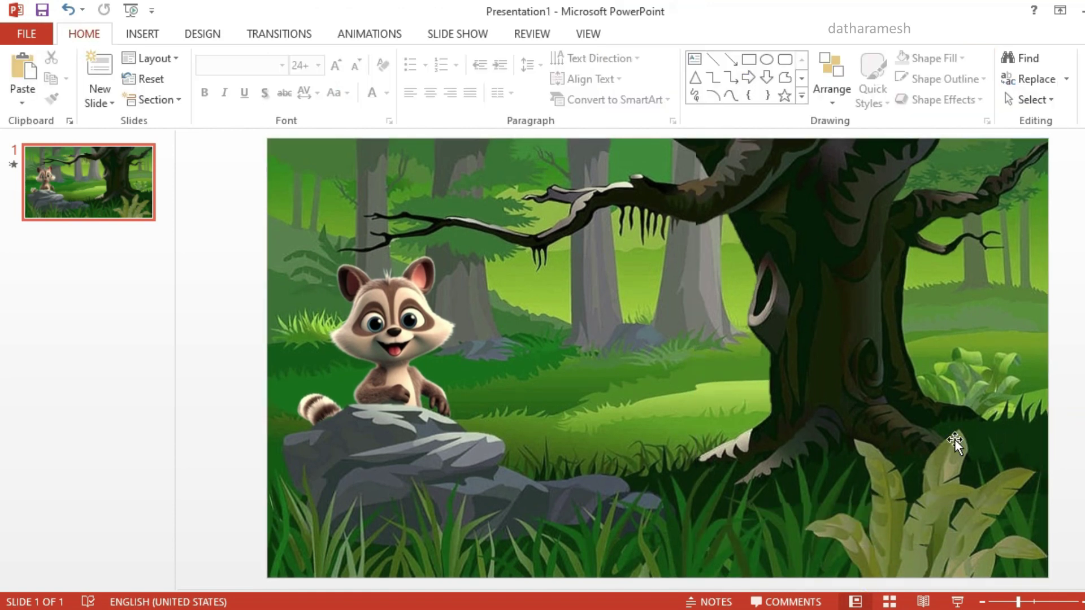
{"action": "left_click", "coordinate": [843, 432]}
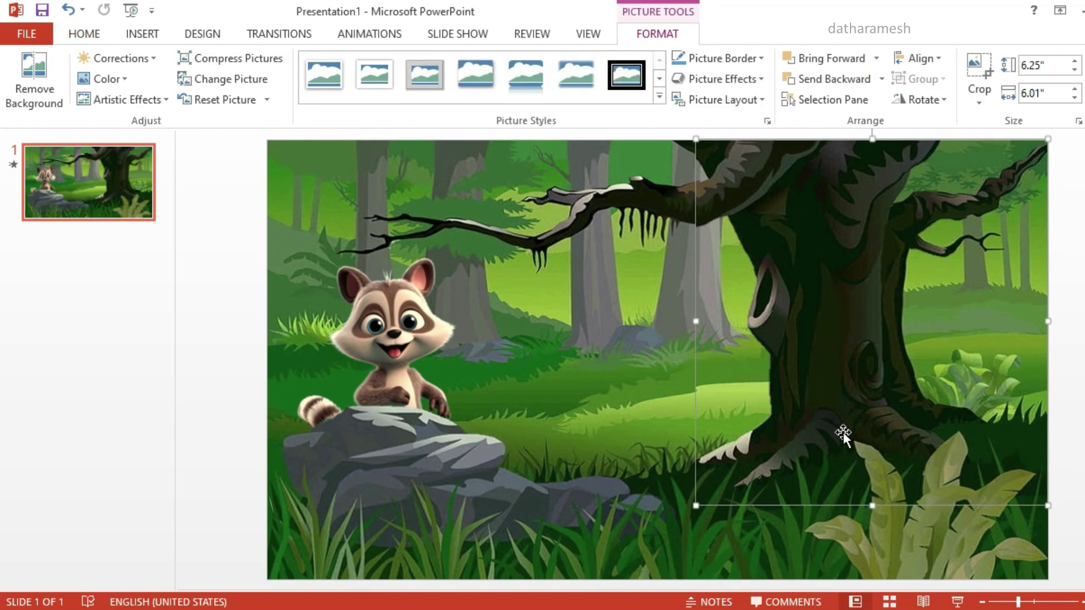
{"action": "left_click", "coordinate": [1079, 446]}
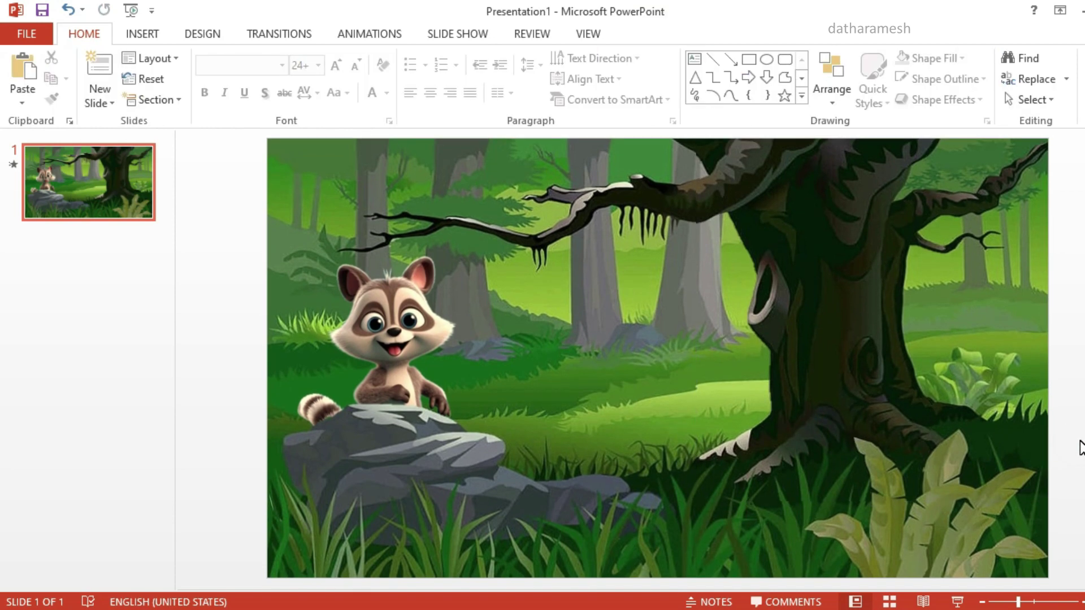
Insert the Minion picture onto the slide
{"action": "left_click", "coordinate": [139, 41]}
{"action": "left_click", "coordinate": [131, 76]}
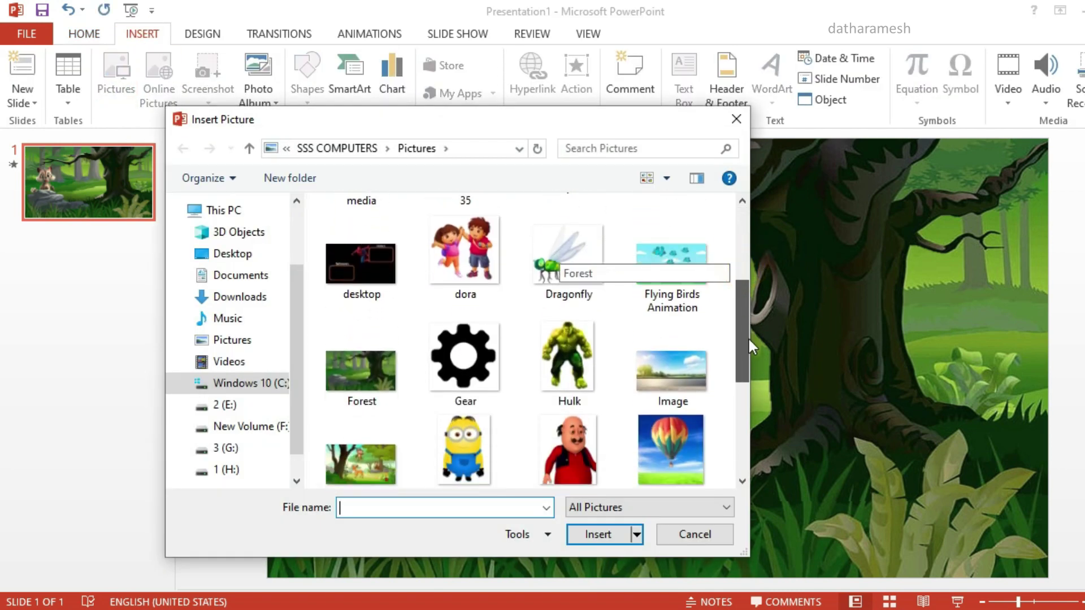
{"action": "left_click_drag", "start_coordinate": [743, 270], "coordinate": [744, 367]}
{"action": "left_click", "coordinate": [482, 382]}
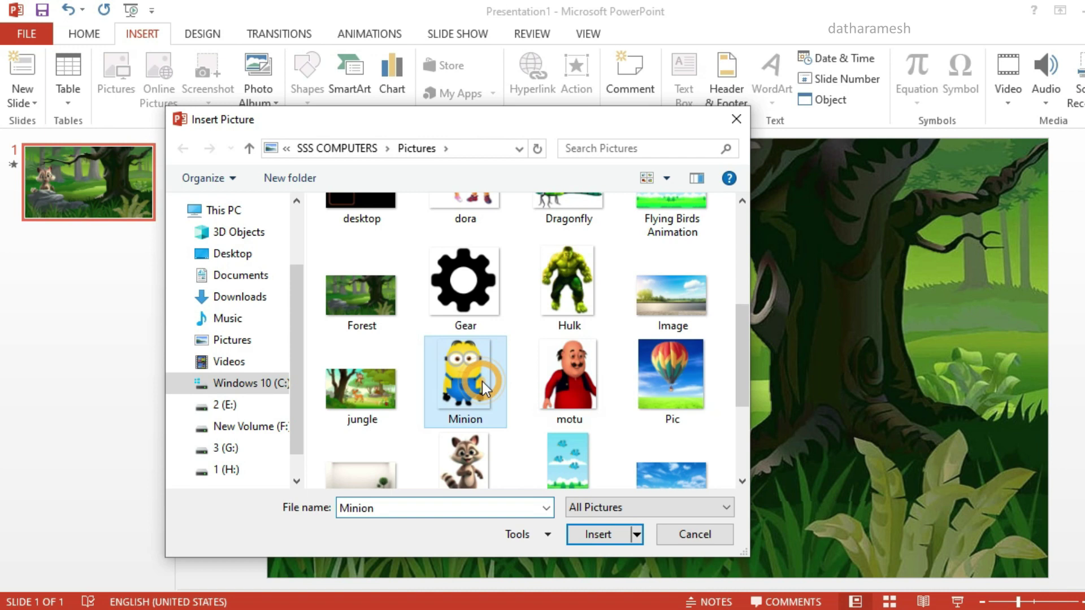
{"action": "left_click", "coordinate": [572, 529]}
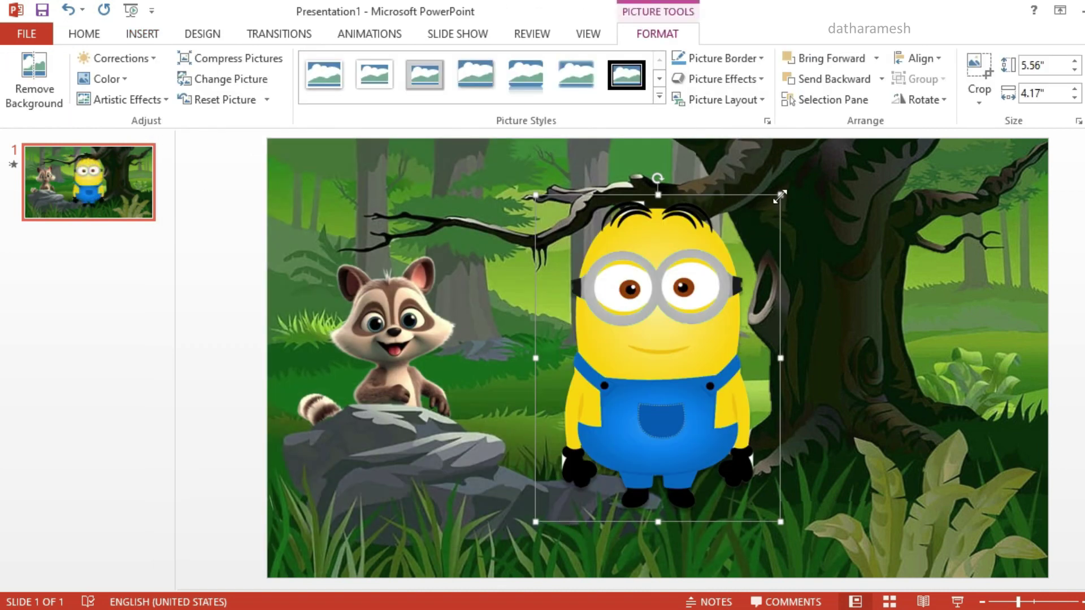
Shrink the Minion to 3.41 by 2.56 inches, send it back one layer, and tuck it against the trunk
{"action": "left_click_drag", "start_coordinate": [780, 195], "coordinate": [685, 321]}
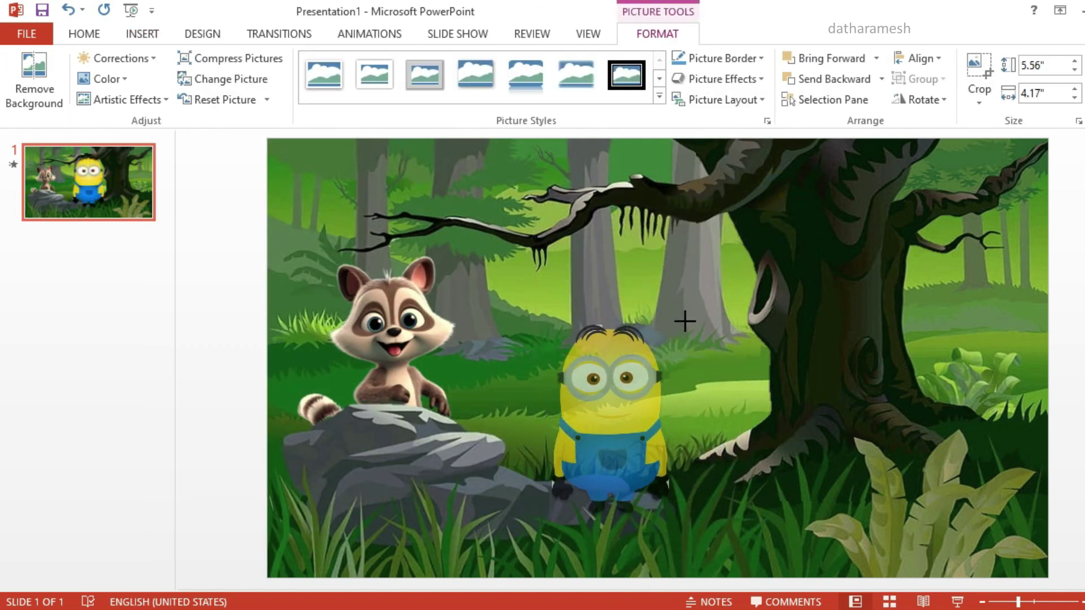
{"action": "left_click_drag", "start_coordinate": [605, 416], "coordinate": [704, 333]}
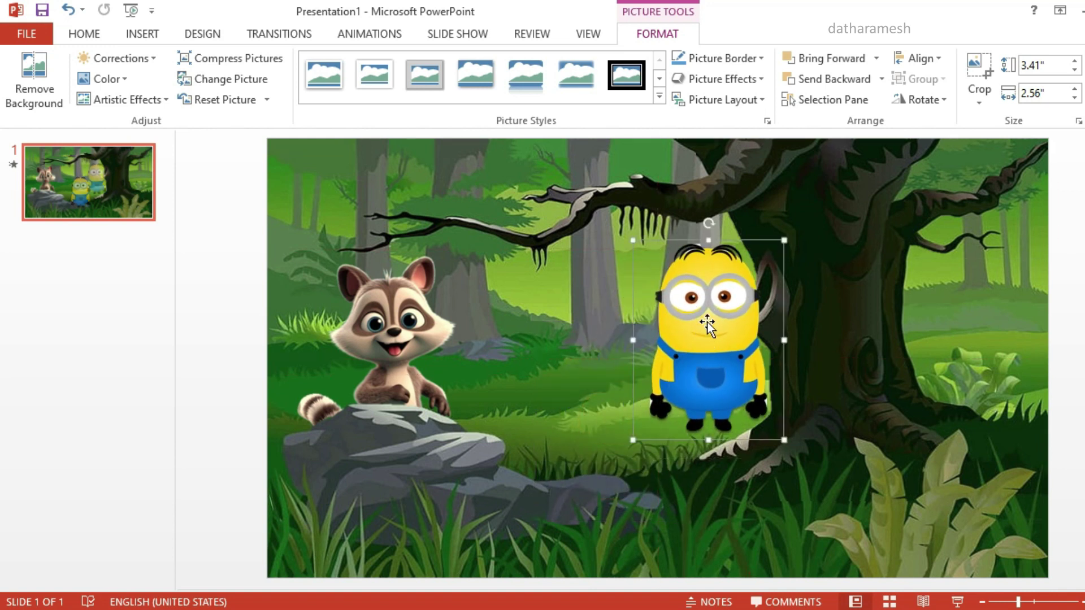
{"action": "right_click", "coordinate": [706, 305]}
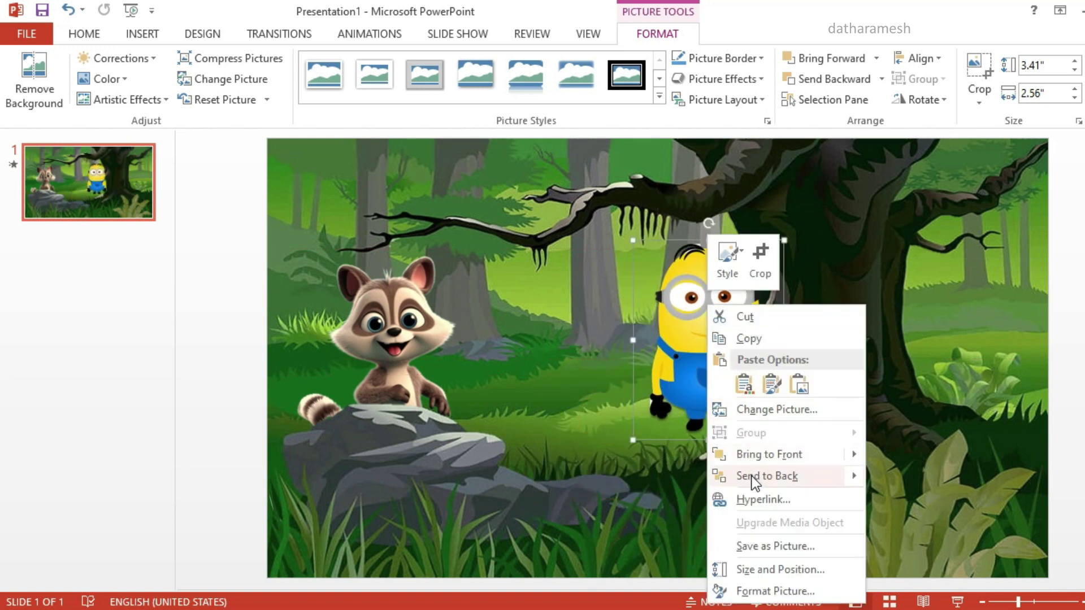
{"action": "mouse_move", "coordinate": [767, 475]}
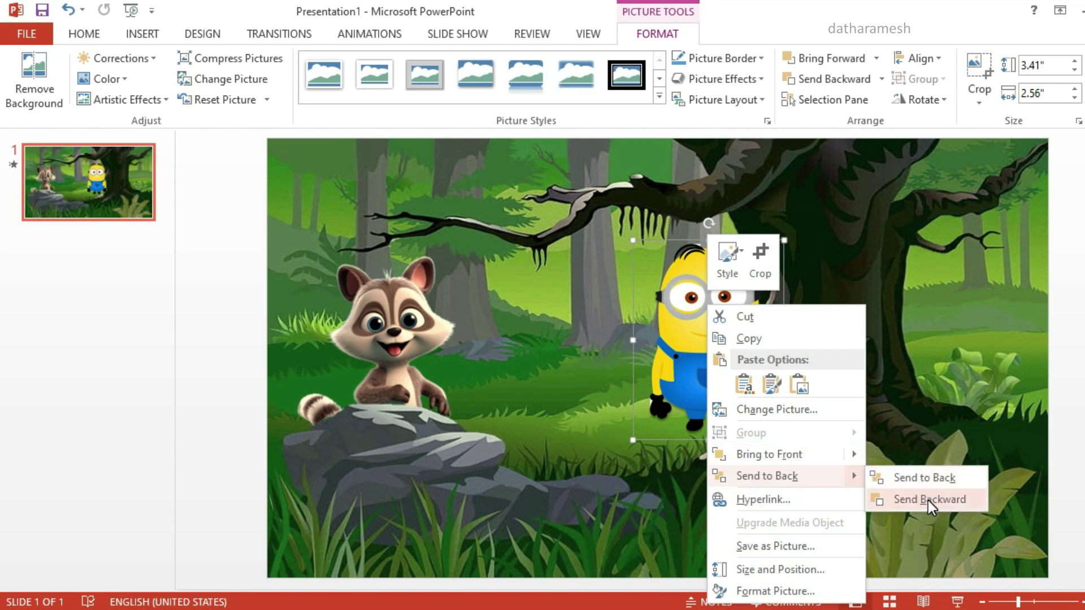
{"action": "left_click", "coordinate": [927, 500]}
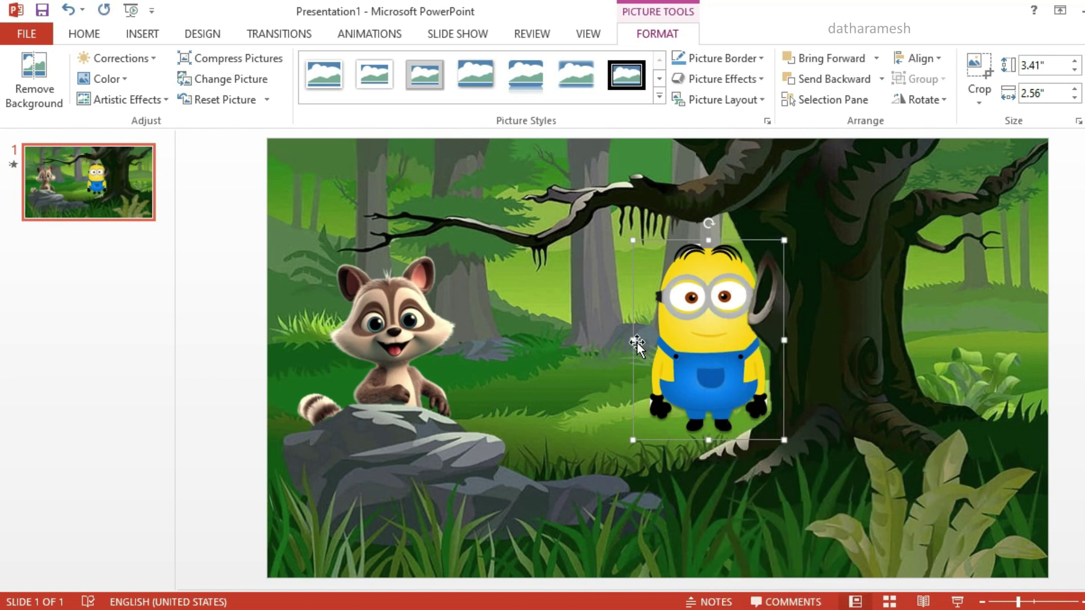
{"action": "left_click_drag", "start_coordinate": [634, 360], "coordinate": [642, 357]}
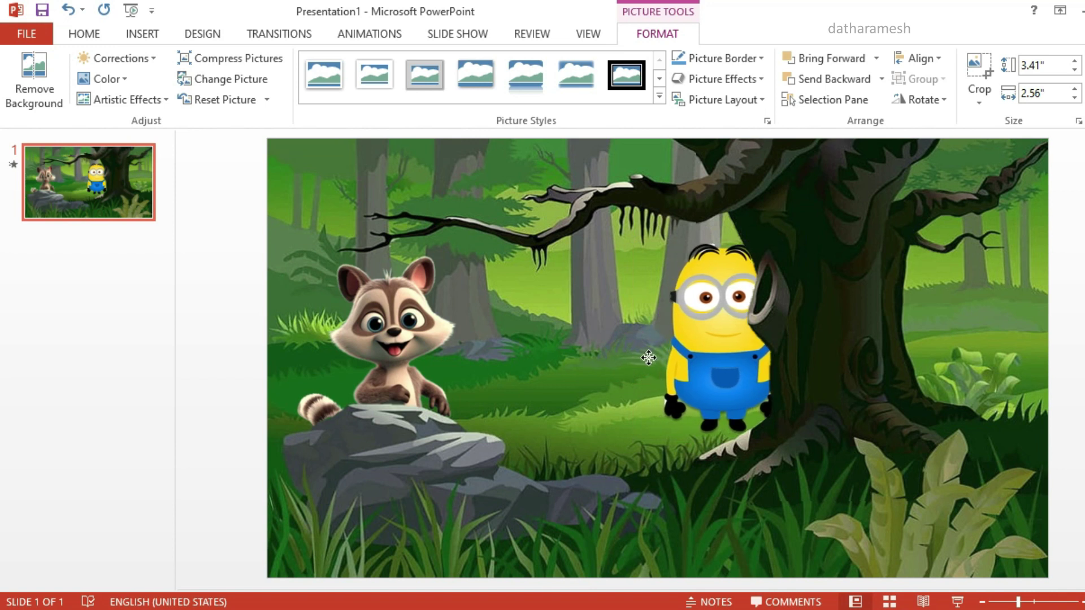
{"action": "left_click_drag", "start_coordinate": [641, 357], "coordinate": [642, 357]}
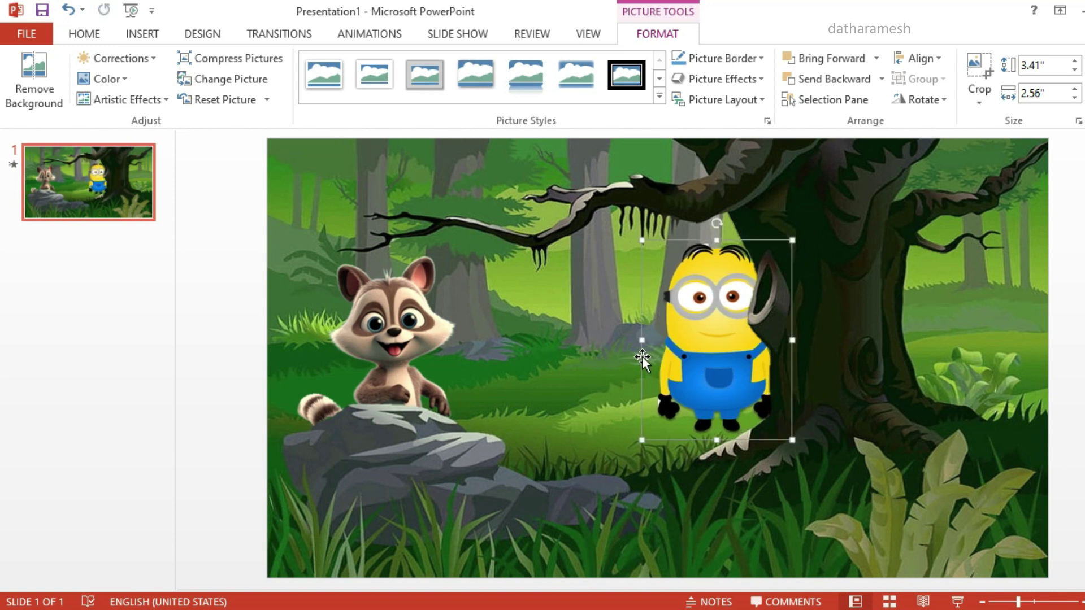
Add a Peek In entrance to the Minion coming from the right
{"action": "left_click", "coordinate": [372, 35]}
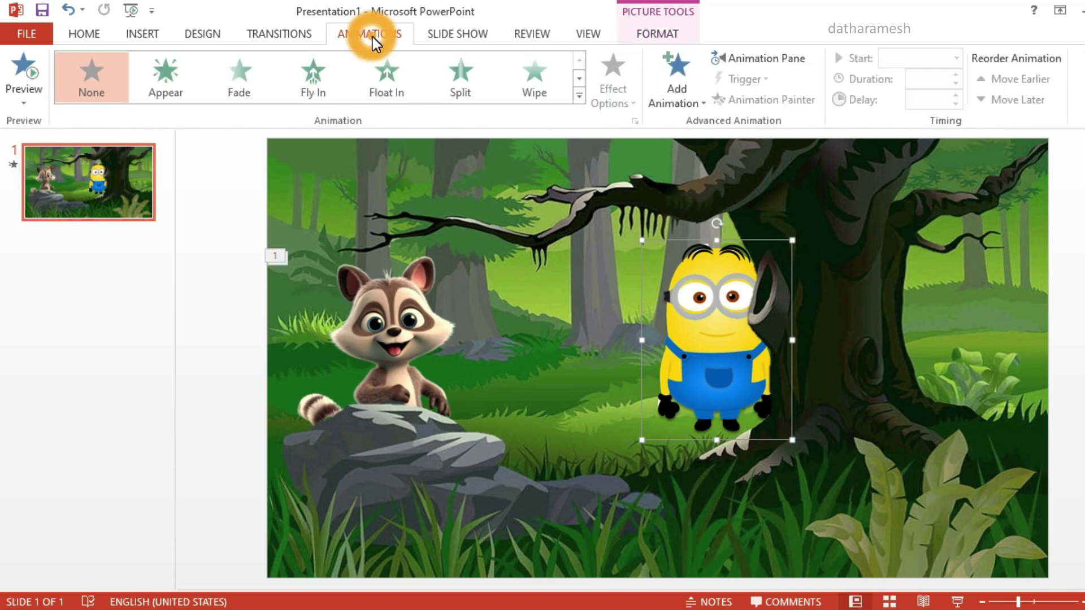
{"action": "left_click", "coordinate": [693, 101]}
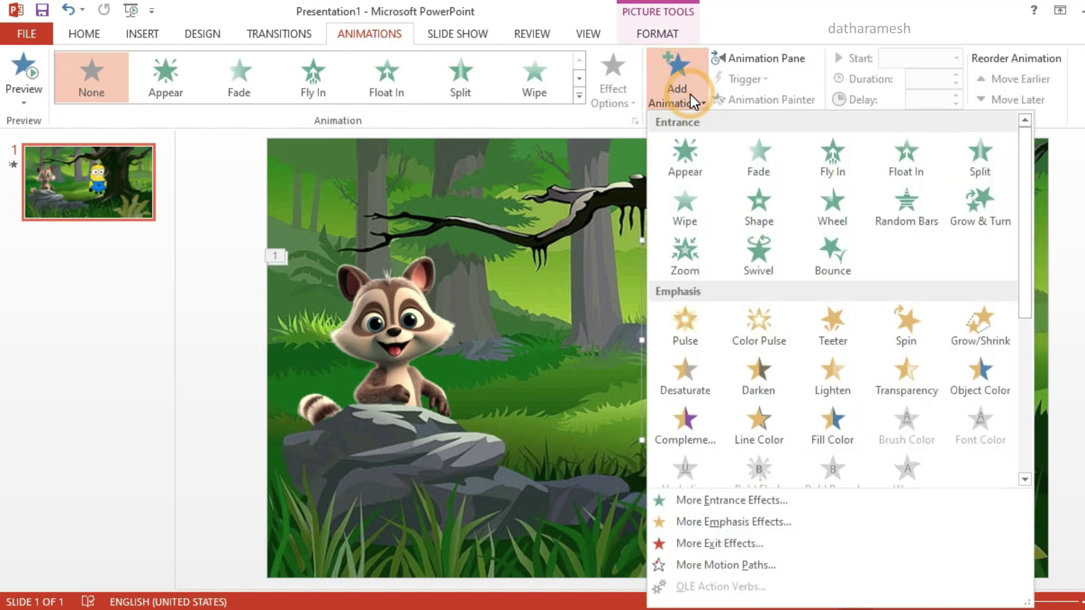
{"action": "left_click", "coordinate": [728, 501]}
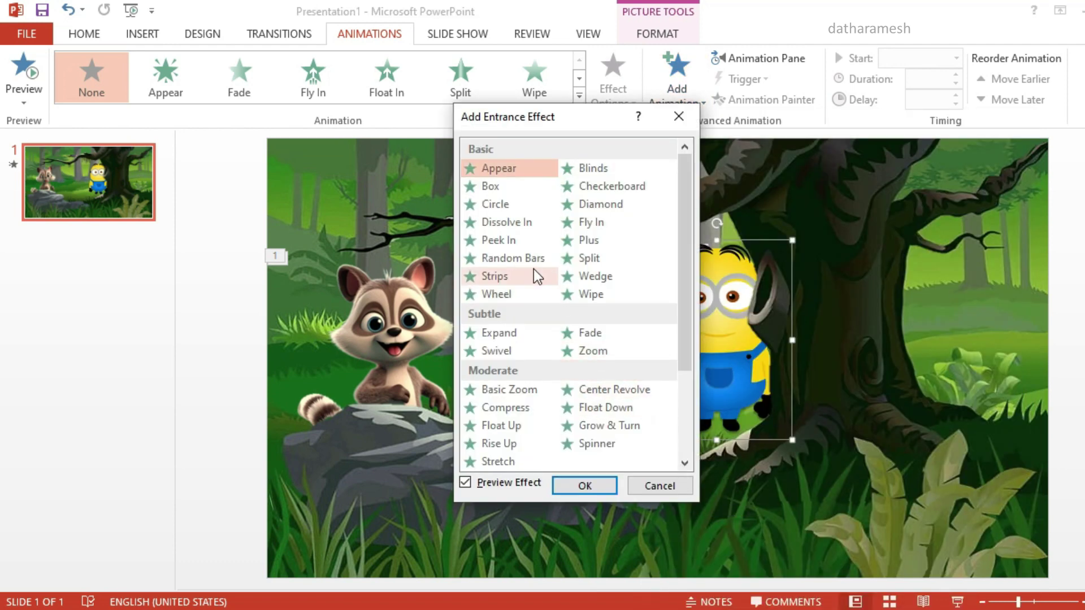
{"action": "left_click", "coordinate": [519, 241]}
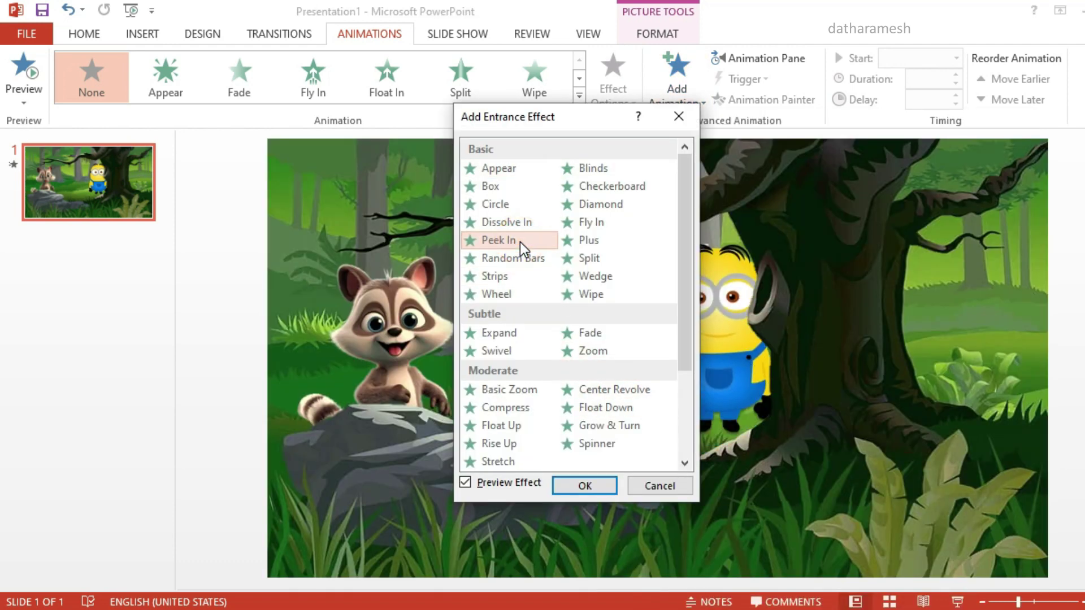
{"action": "left_click", "coordinate": [578, 489]}
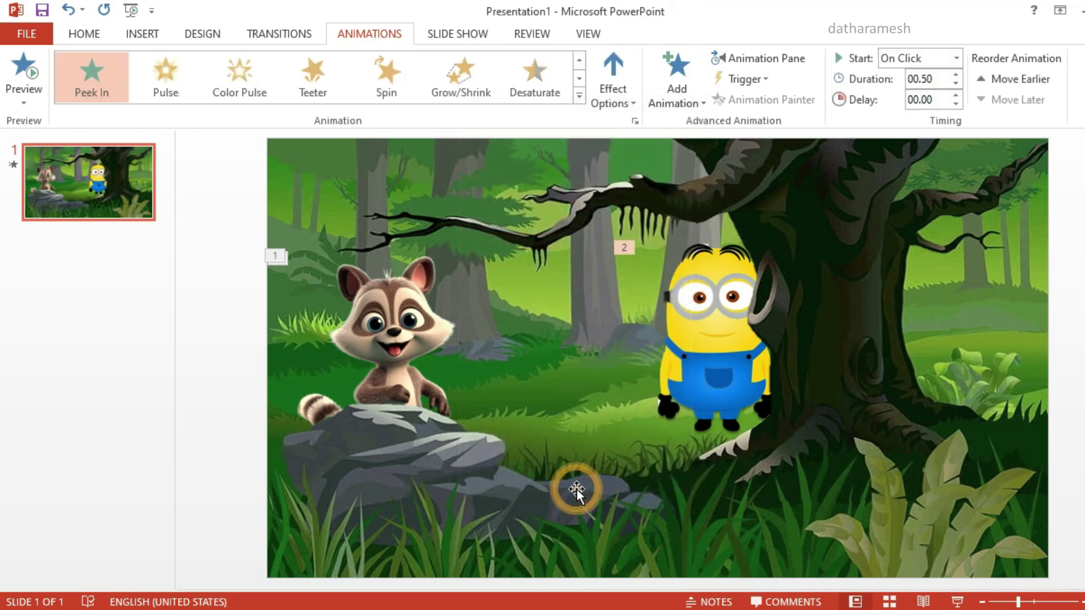
{"action": "left_click", "coordinate": [632, 103]}
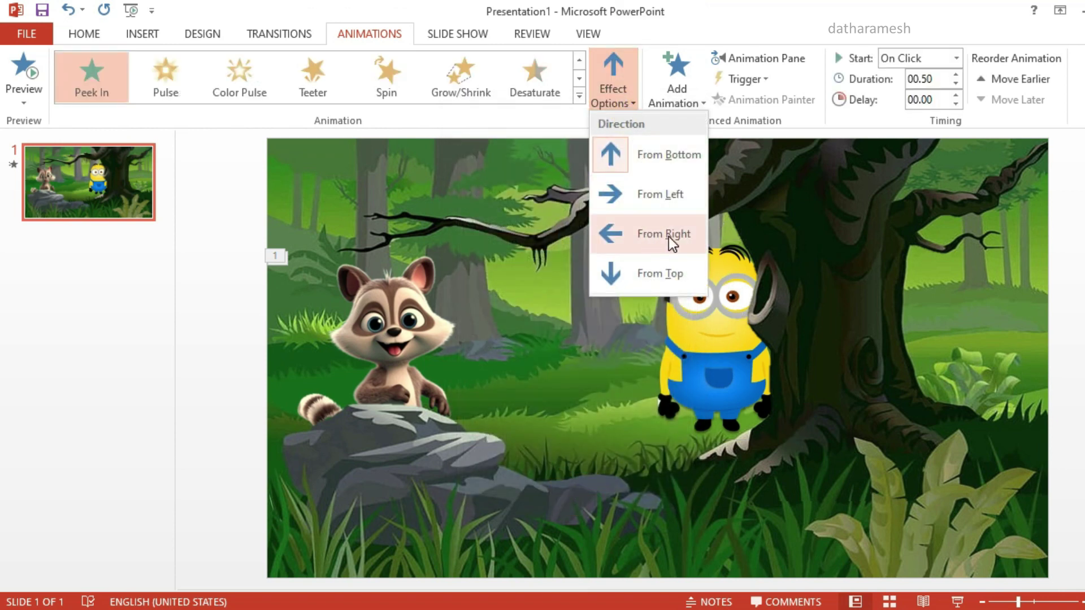
{"action": "left_click", "coordinate": [645, 234]}
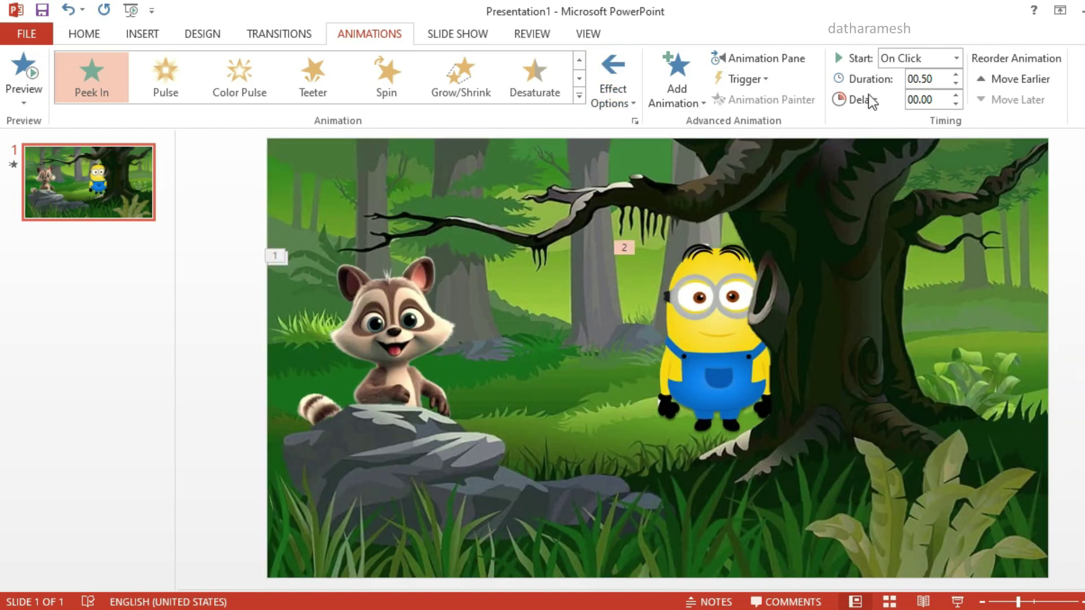
Set the Minion's Peek In entrance duration to 2 seconds
{"action": "left_click", "coordinate": [921, 80]}
{"action": "type", "text": "2"}
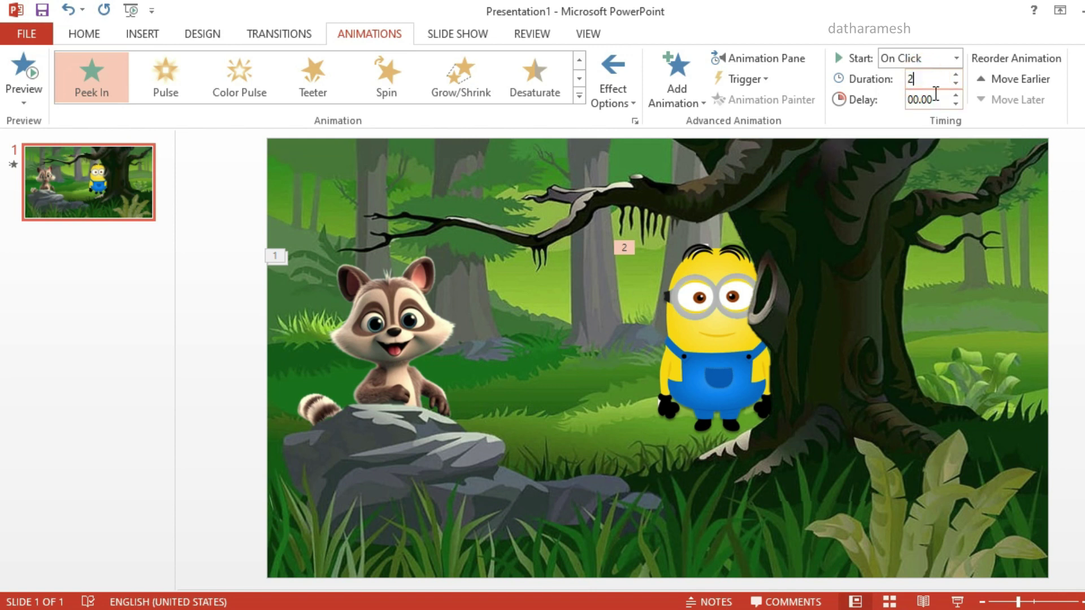
{"action": "left_click", "coordinate": [678, 338]}
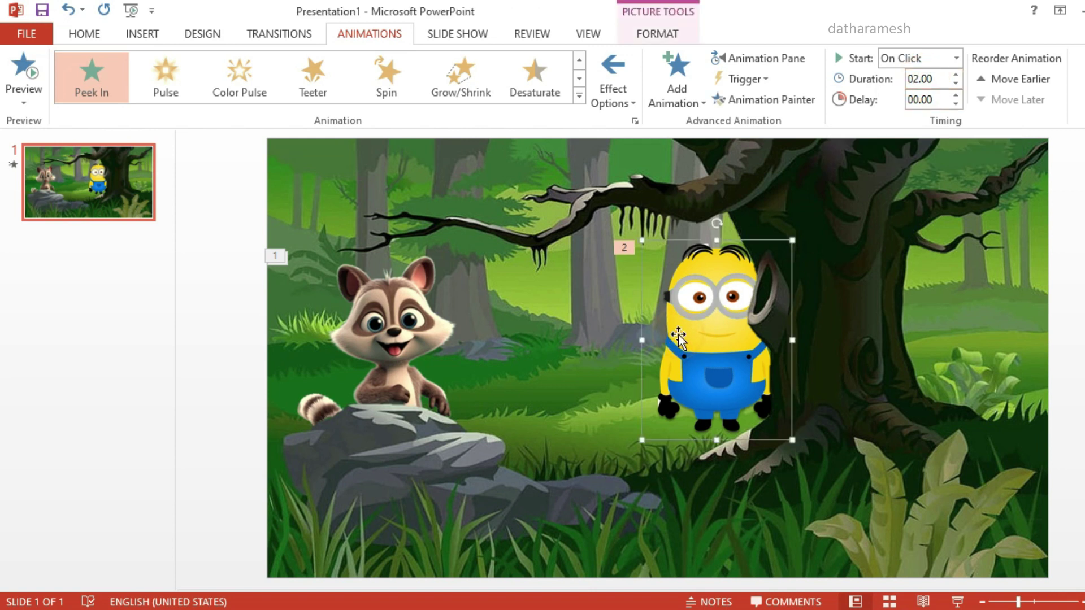
{"action": "left_click", "coordinate": [687, 105]}
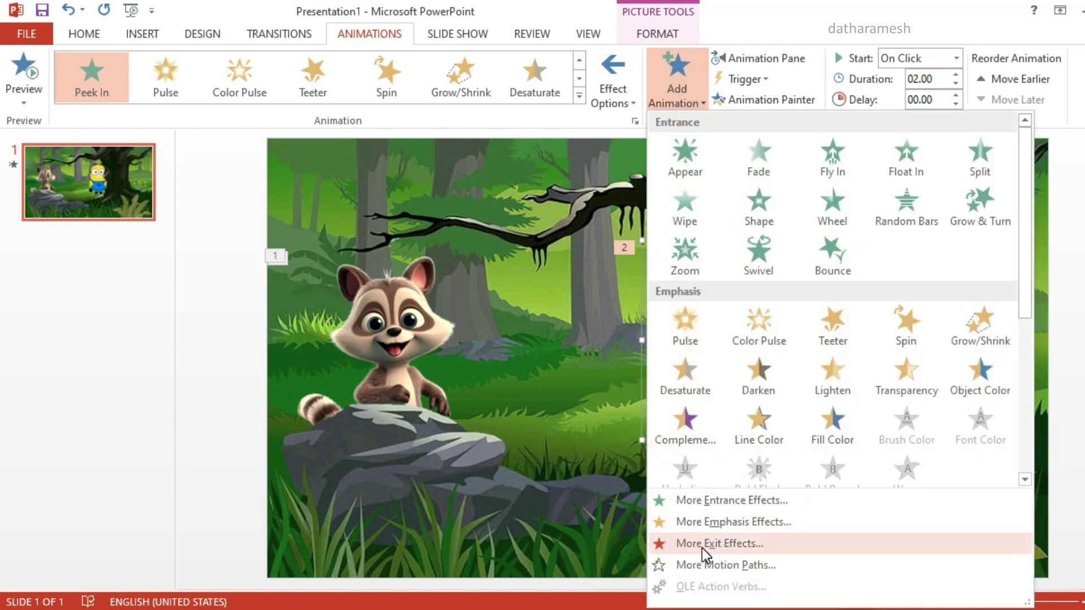
Add a Peek Out exit to the Minion going to the right
{"action": "left_click", "coordinate": [766, 544]}
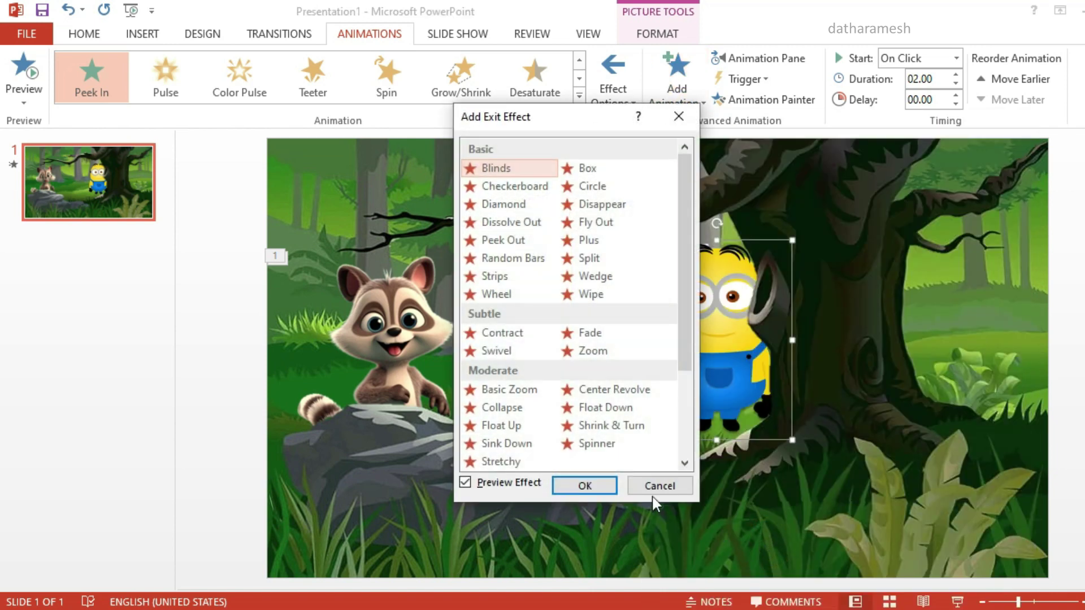
{"action": "left_click", "coordinate": [539, 239]}
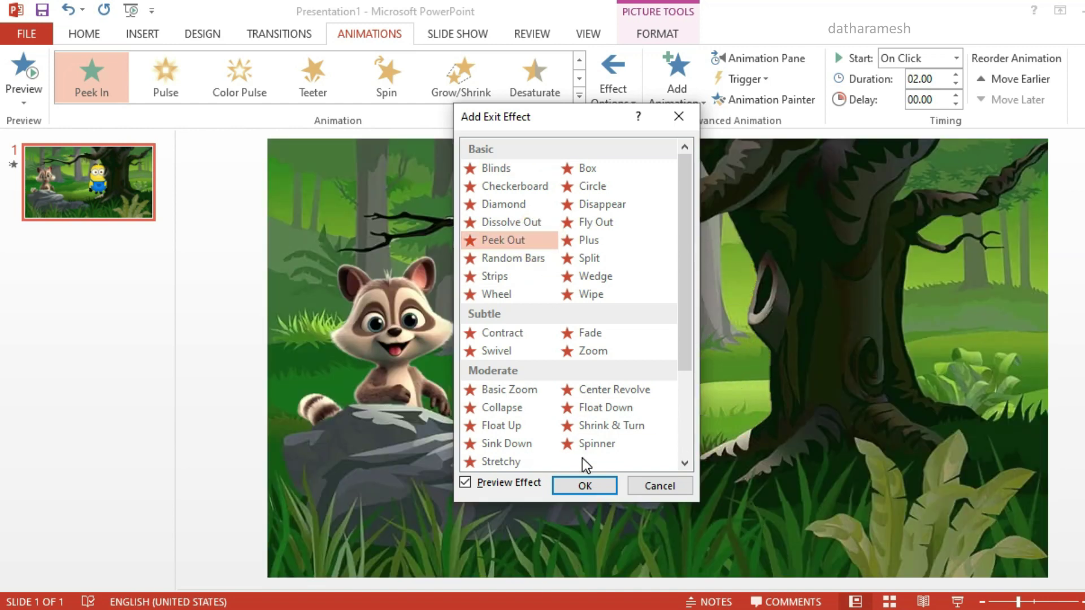
{"action": "left_click", "coordinate": [585, 487]}
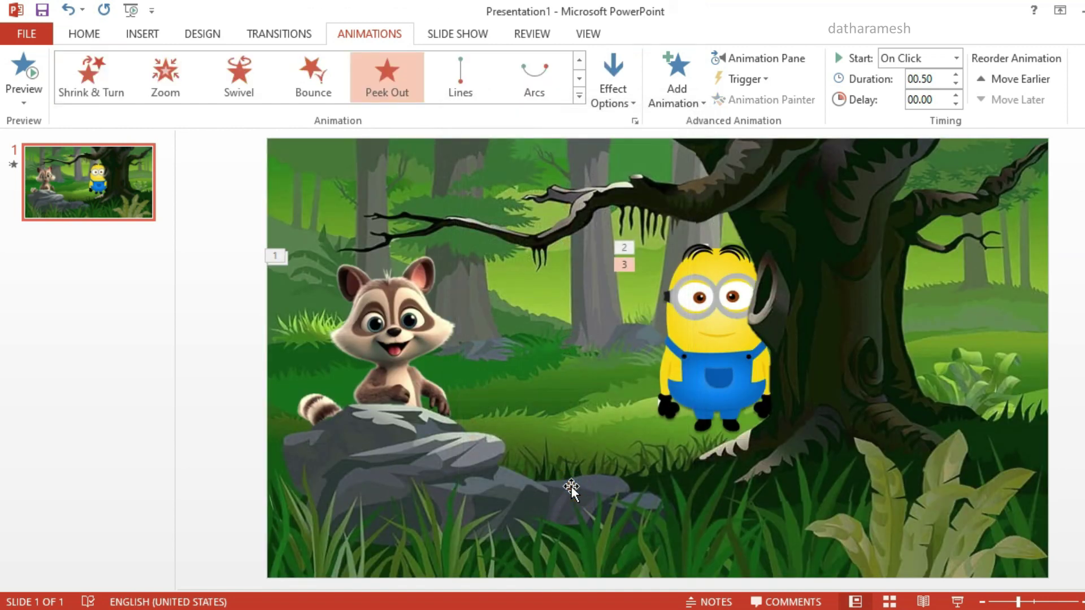
{"action": "left_click", "coordinate": [631, 93]}
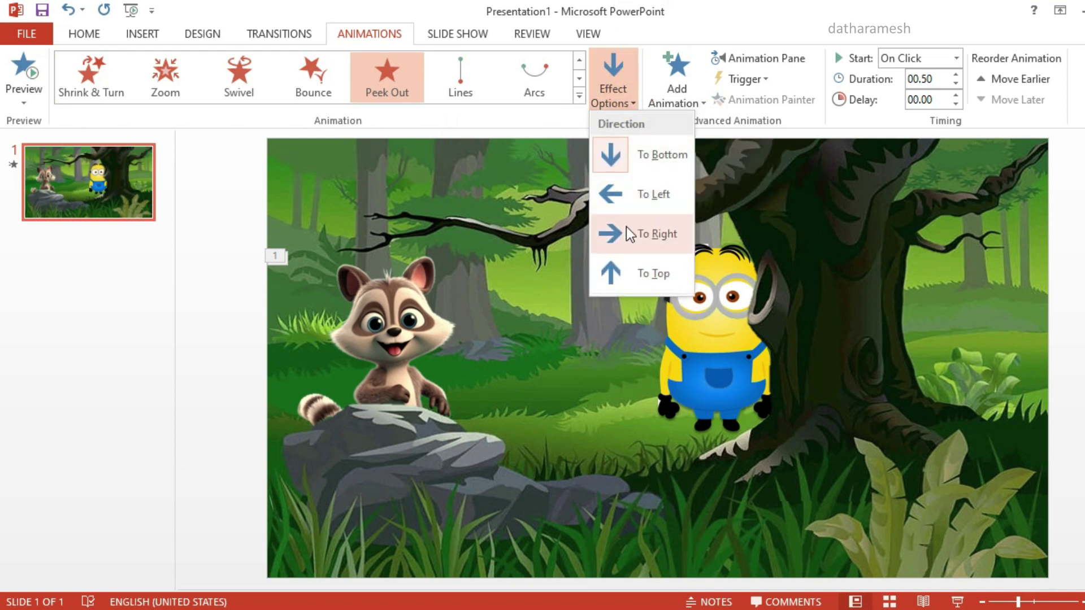
{"action": "left_click", "coordinate": [643, 237]}
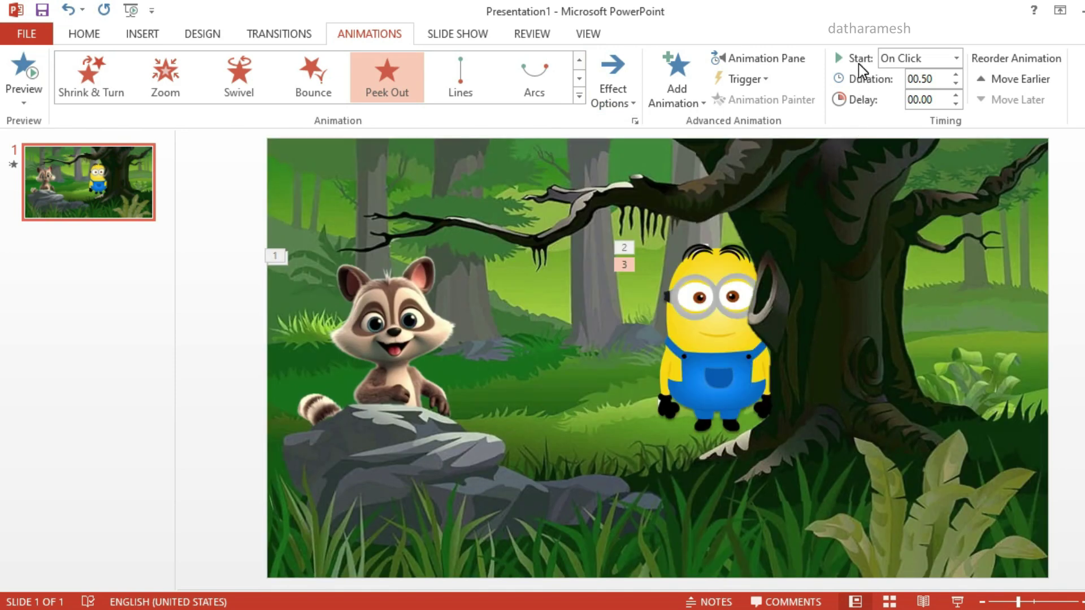
Time the exit to start After Previous, lasting 2 seconds with a 1-second delay
{"action": "left_click", "coordinate": [956, 57]}
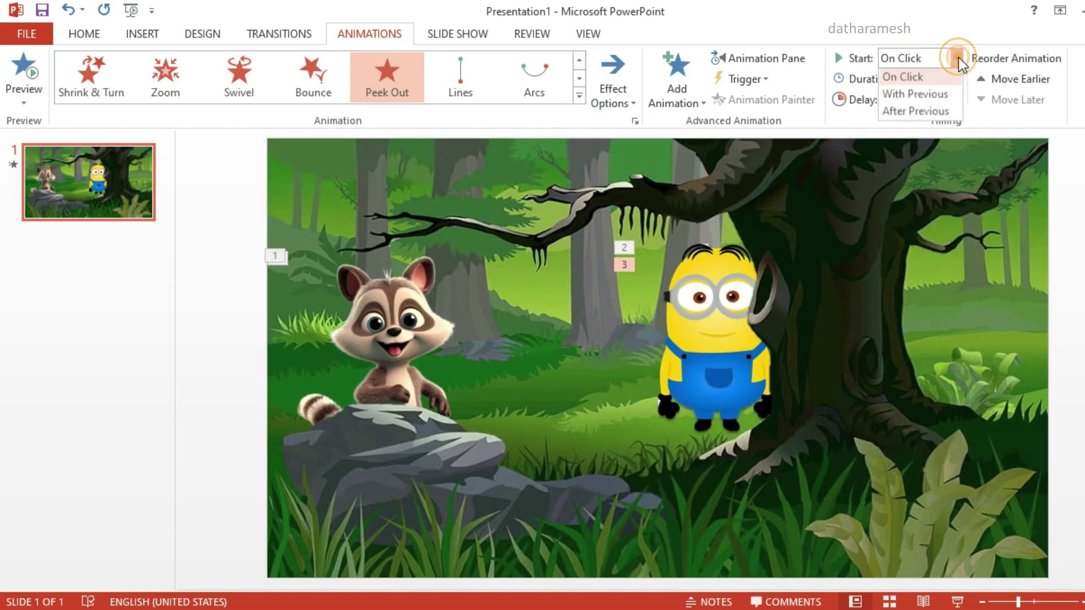
{"action": "left_click", "coordinate": [910, 115]}
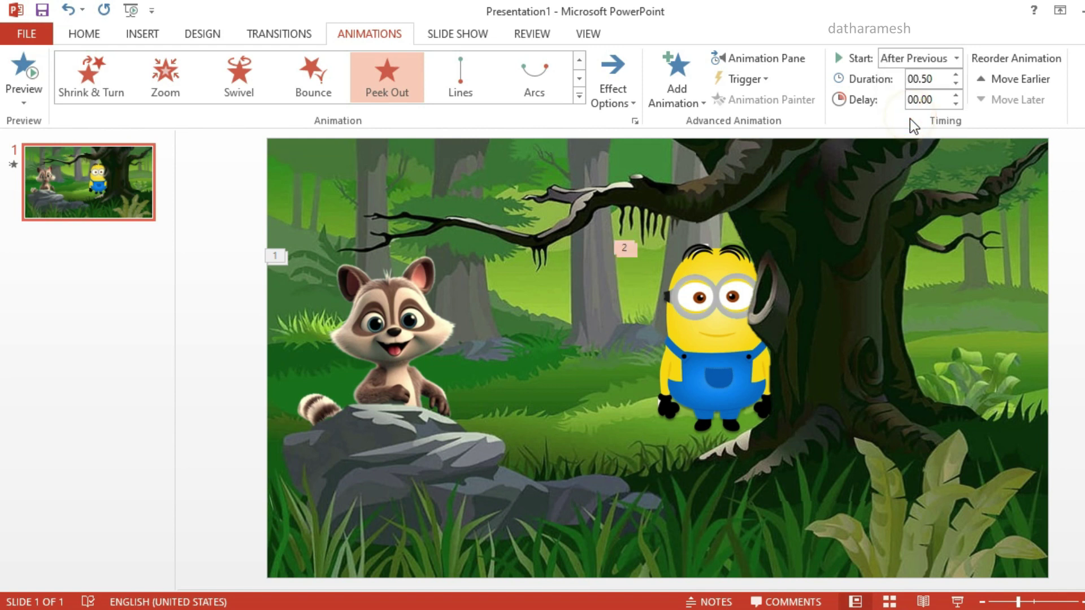
{"action": "left_click", "coordinate": [926, 79]}
{"action": "type", "text": "2"}
{"action": "left_click", "coordinate": [923, 100]}
{"action": "key", "text": "Return"}
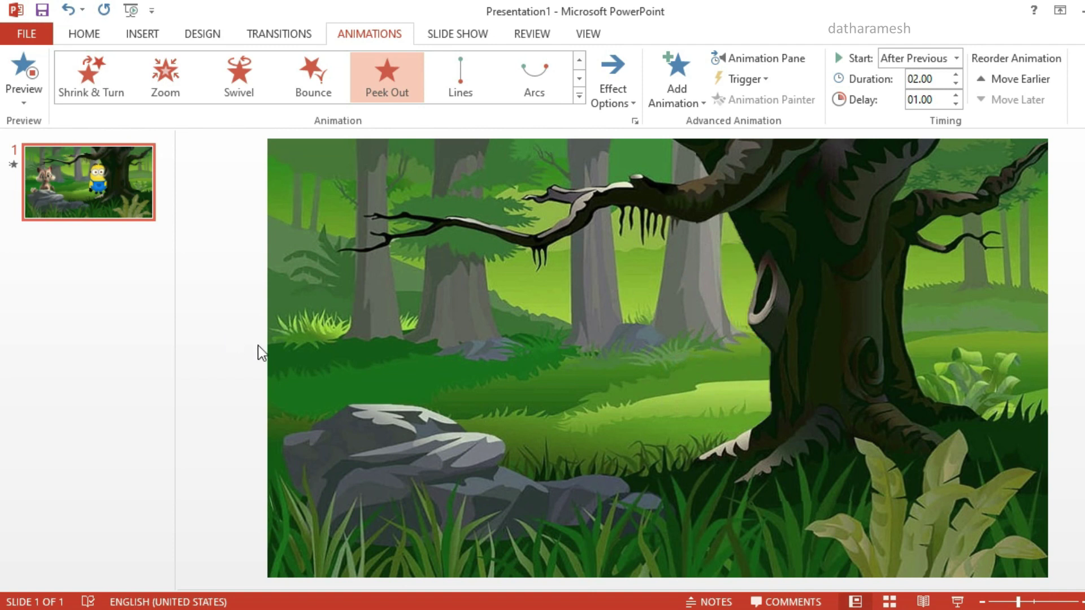
{"action": "left_click", "coordinate": [955, 602]}
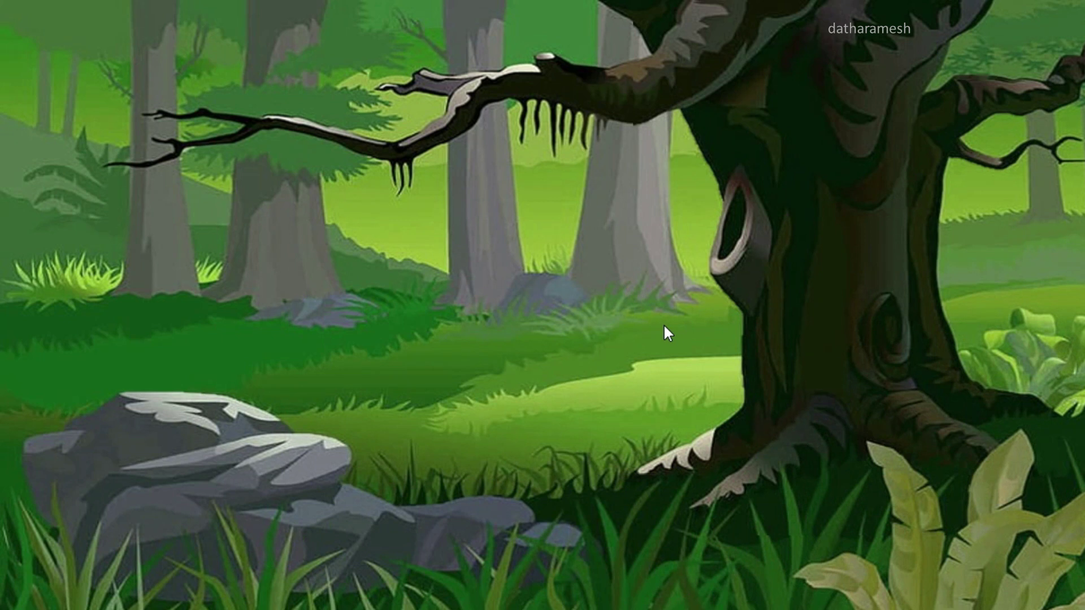
{"action": "left_click", "coordinate": [664, 324]}
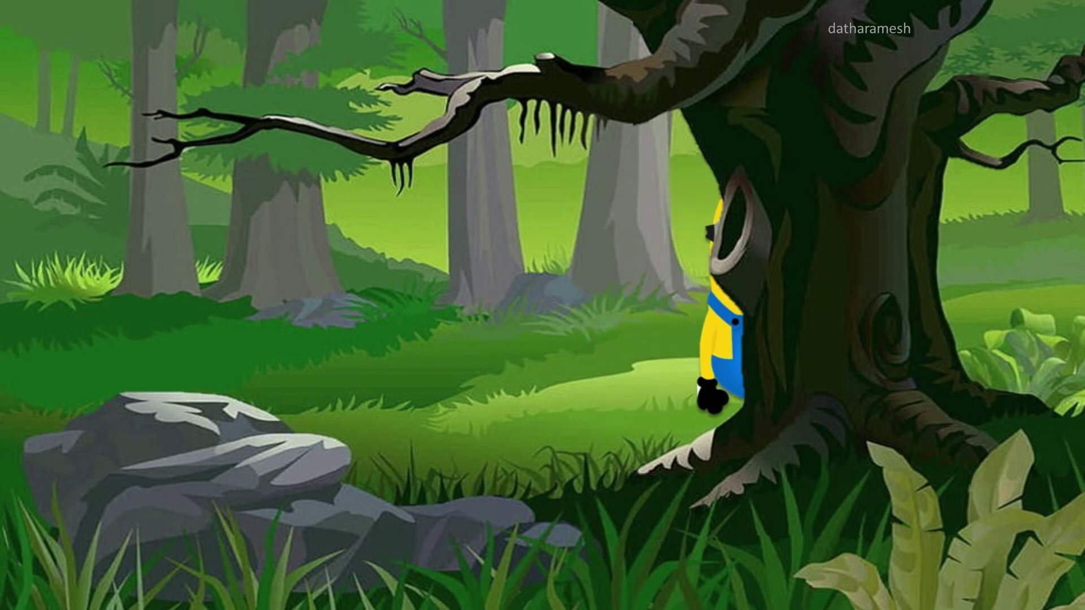
{"action": "key", "text": "Escape"}
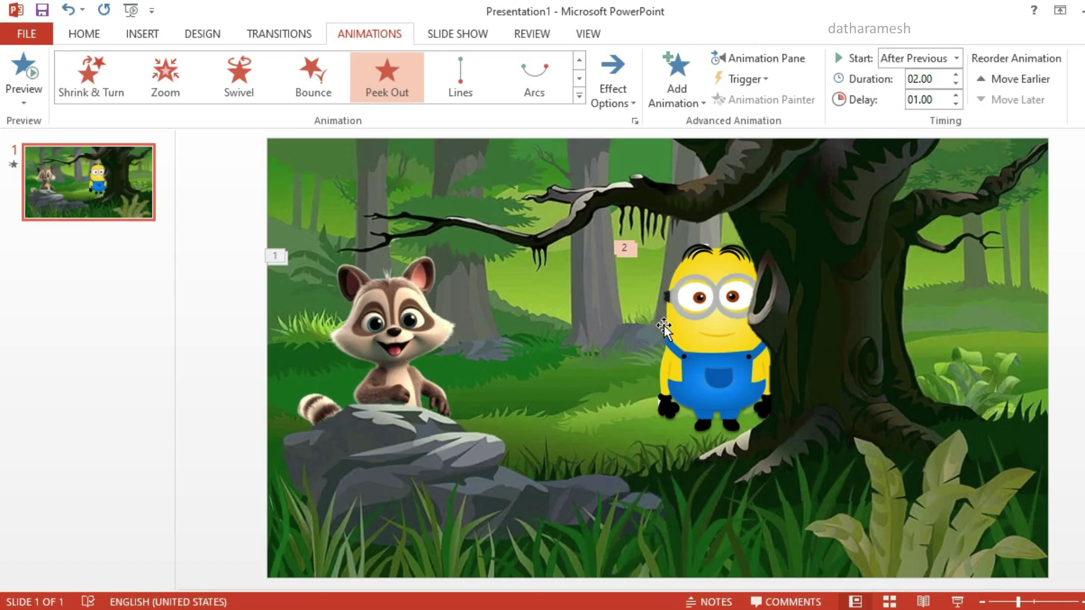